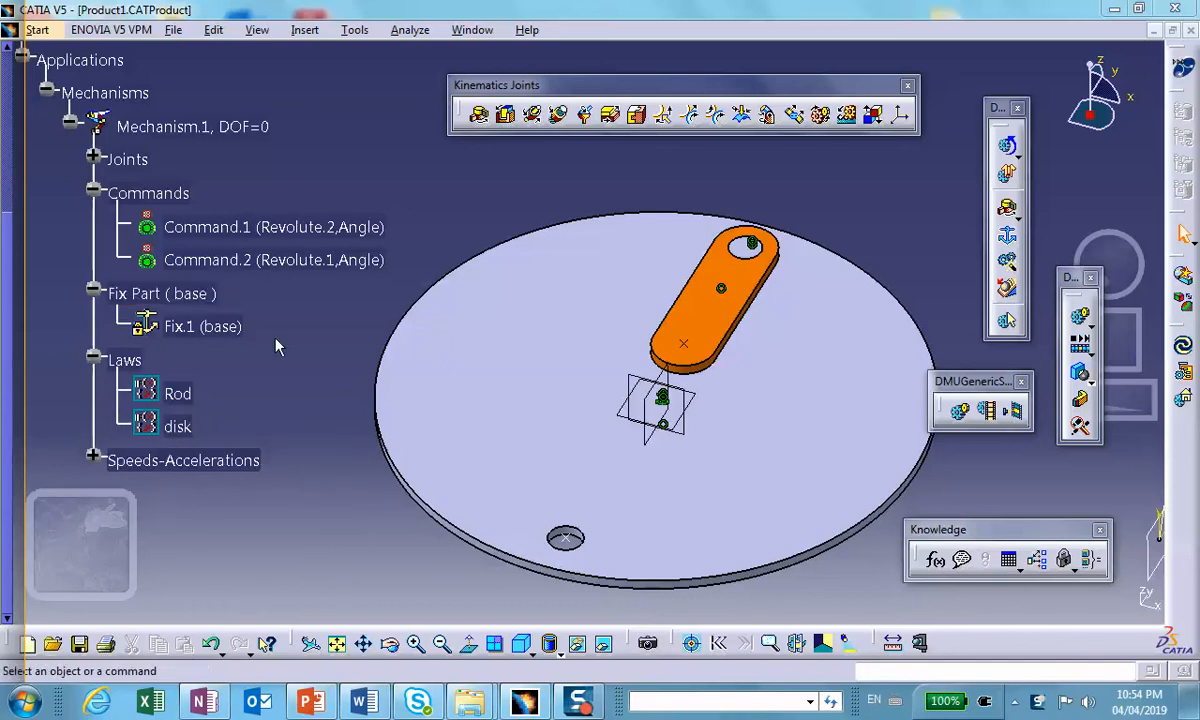
Step: Delete the disk law from the mechanism's laws
{"action": "right_click", "coordinate": [183, 396]}
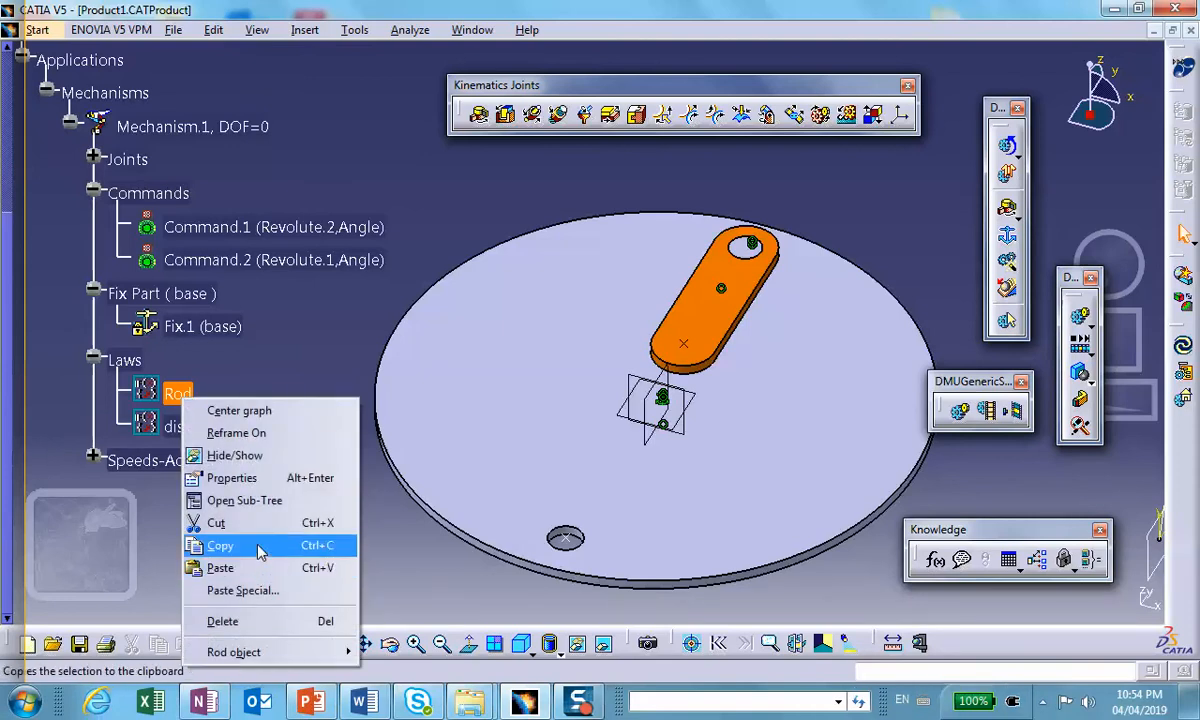
{"action": "left_click", "coordinate": [261, 297]}
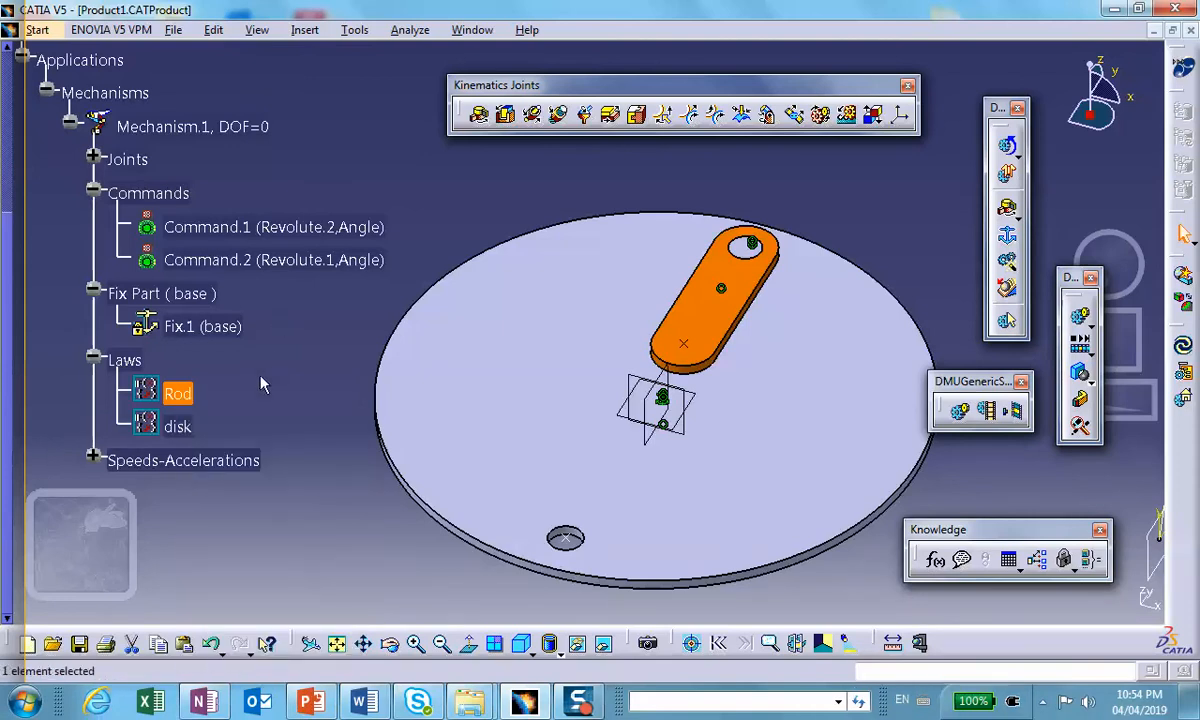
{"action": "right_click", "coordinate": [172, 428]}
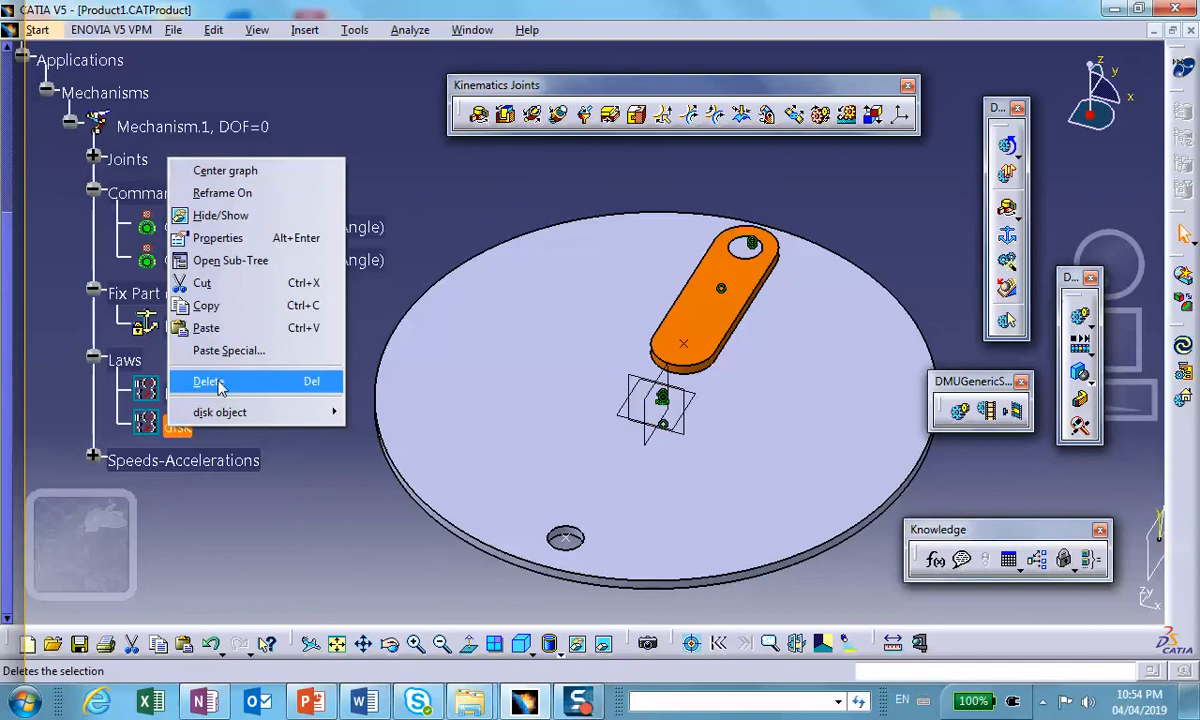
{"action": "left_click", "coordinate": [215, 381]}
Step: Rename the Rod law to "Both_Rod_and _Disk"
{"action": "double_click", "coordinate": [180, 390]}
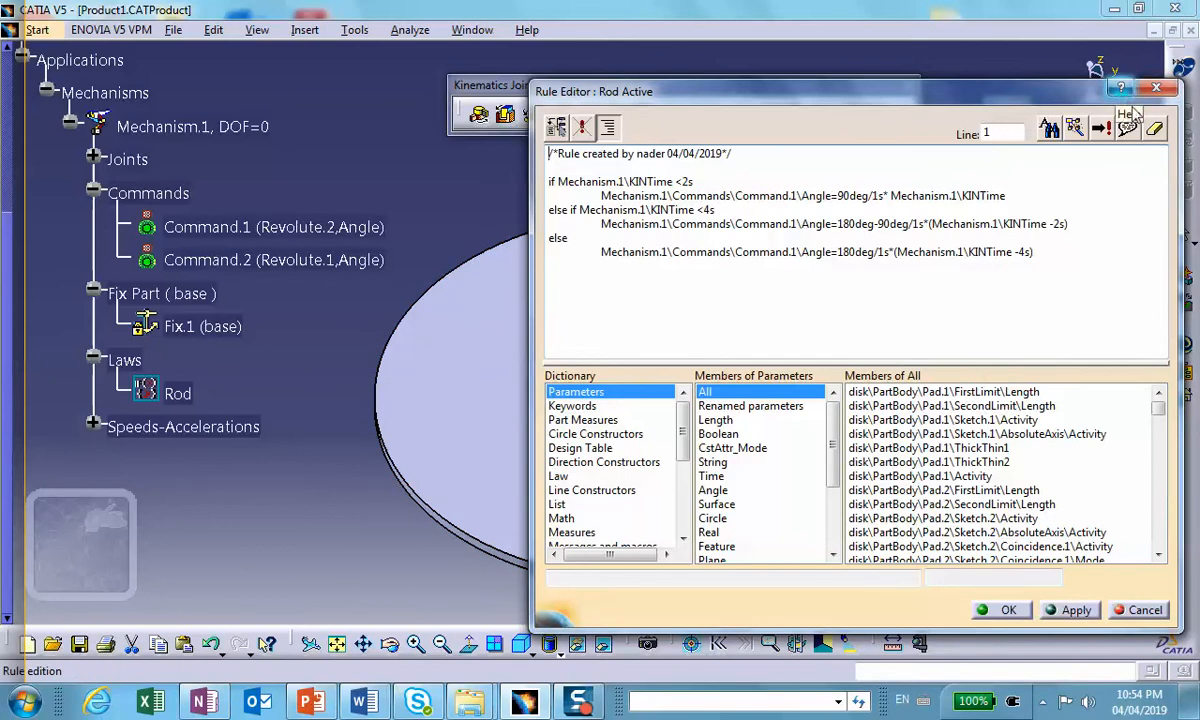
{"action": "left_click", "coordinate": [1143, 609]}
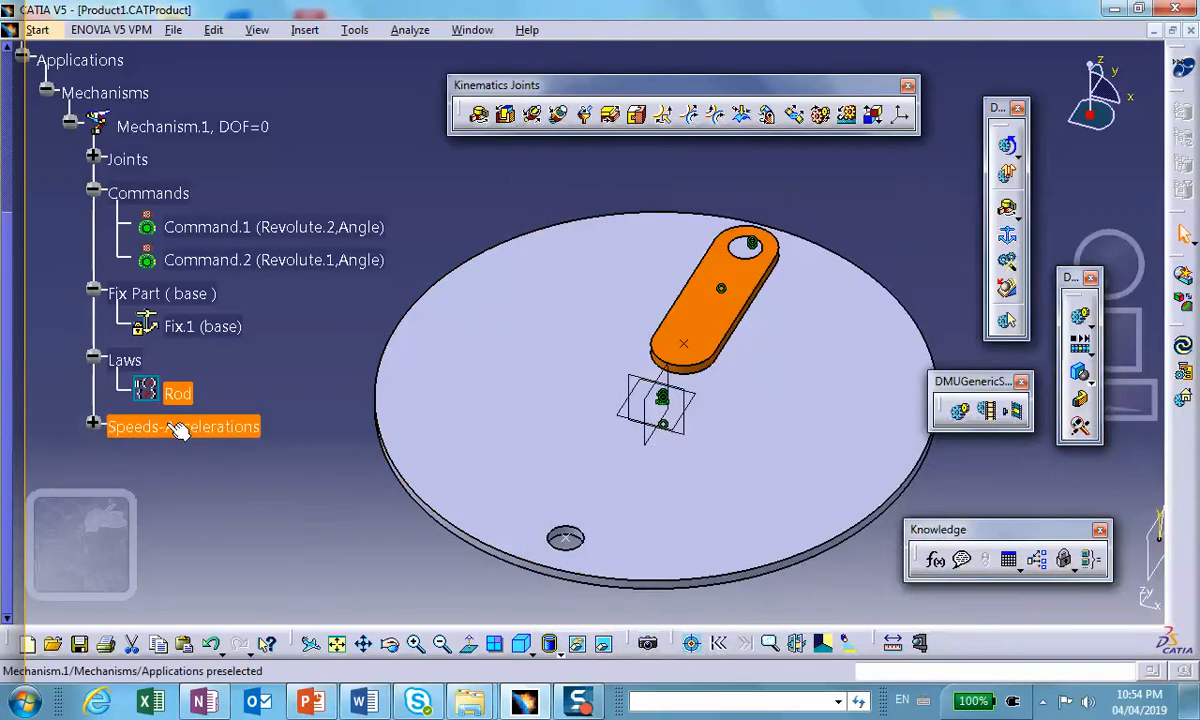
{"action": "right_click", "coordinate": [173, 397]}
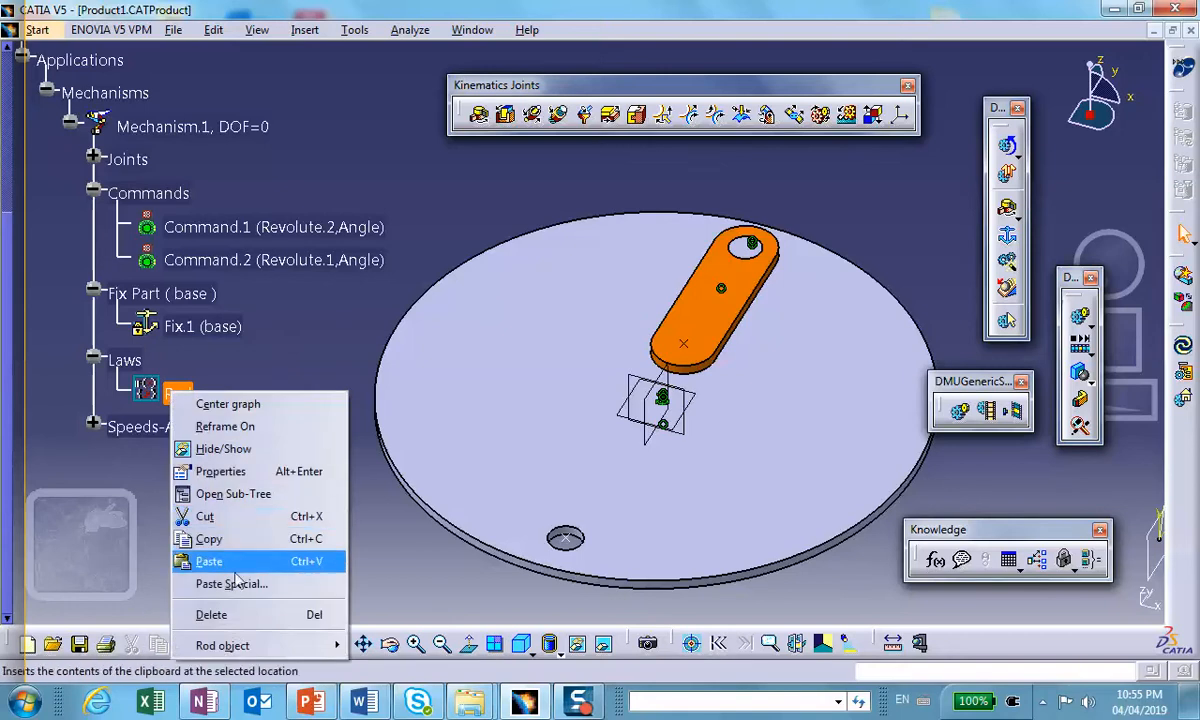
{"action": "left_click", "coordinate": [243, 471]}
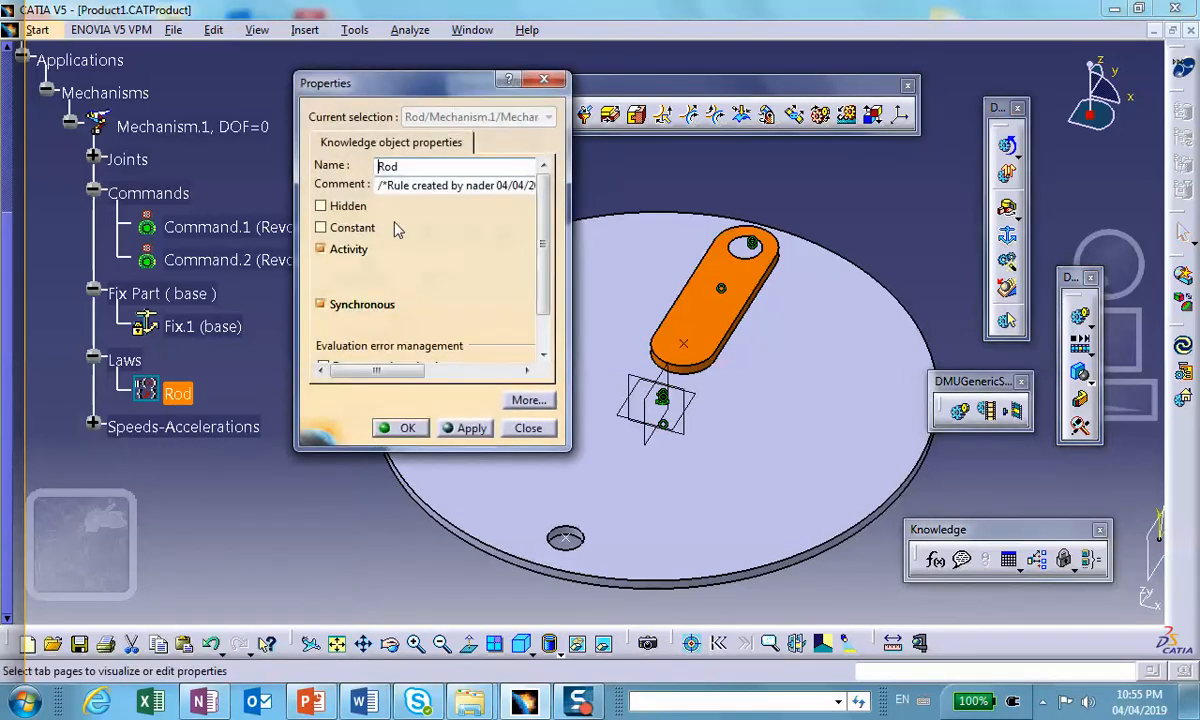
{"action": "left_click_drag", "start_coordinate": [411, 167], "coordinate": [367, 168]}
{"action": "type", "text": "Both_Ro"}
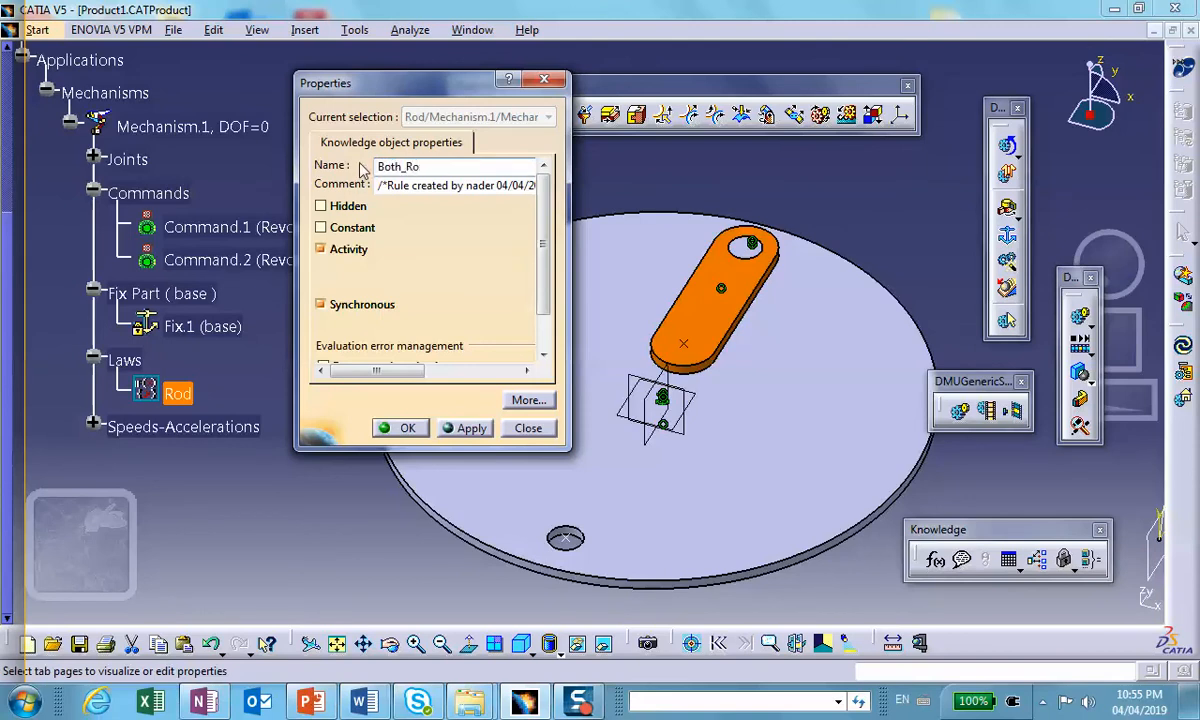
{"action": "type", "text": "d_and _Disk"}
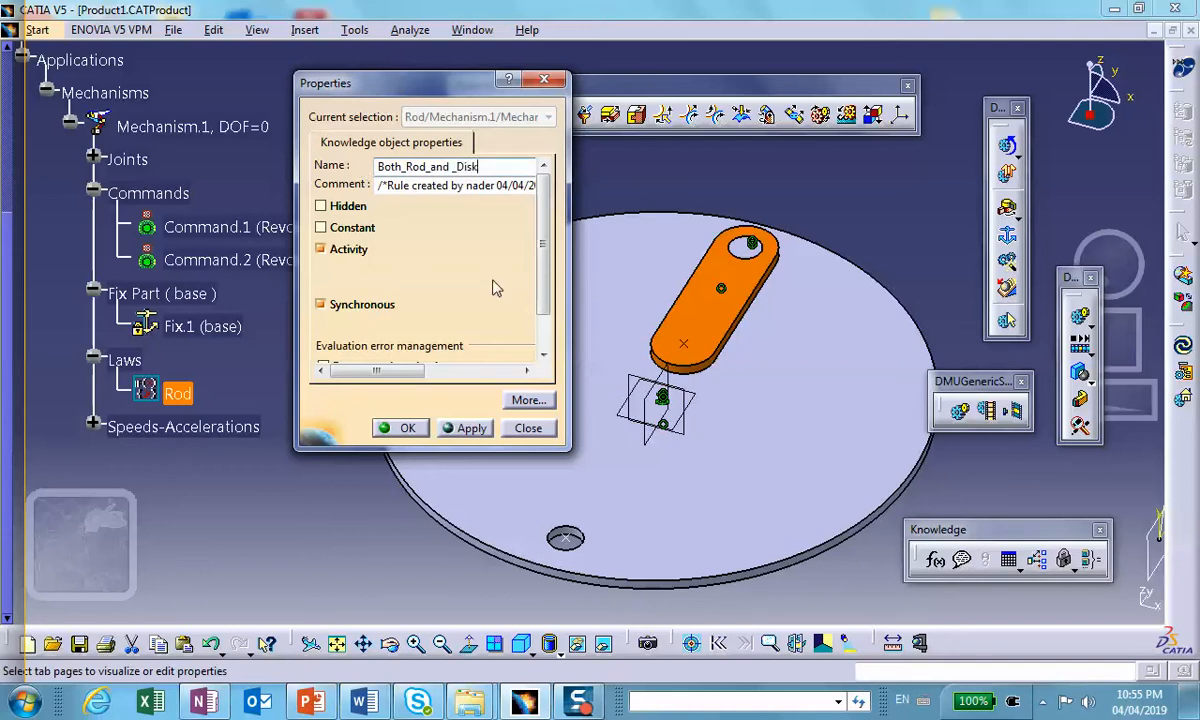
{"action": "left_click", "coordinate": [408, 428]}
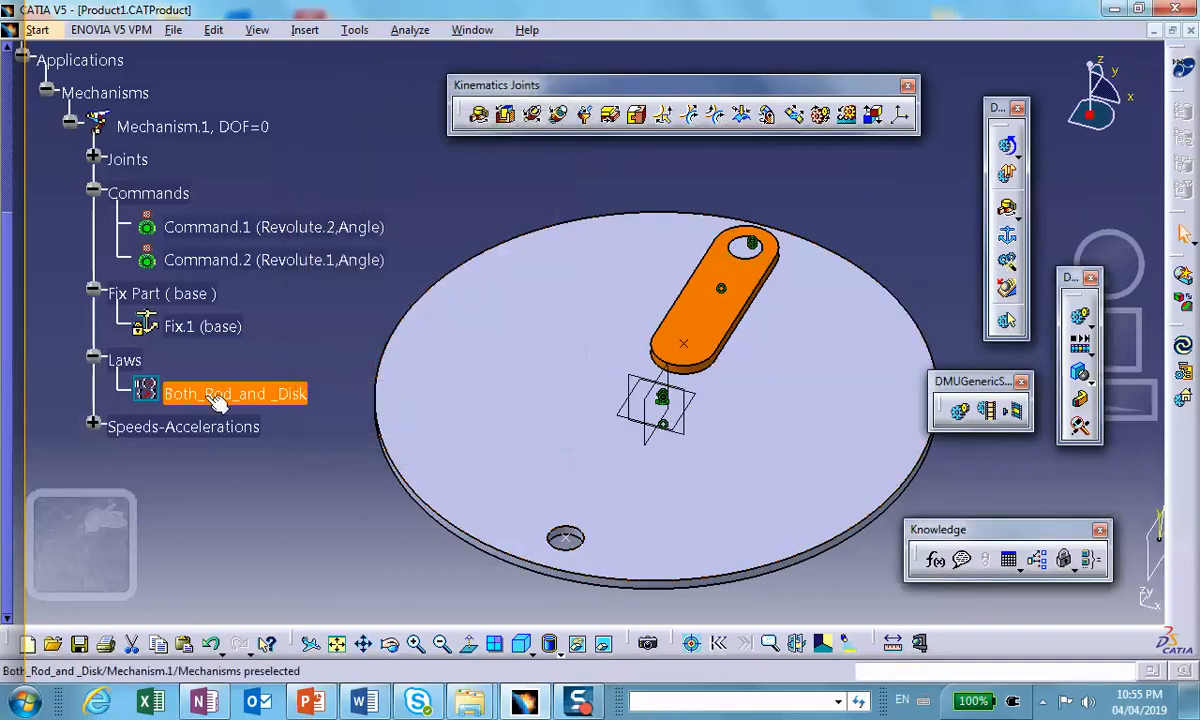
Step: Edit the Both_Rod_and _Disk rule: add an opening brace before the Command.1 angle in the KINTime <2s branch and a new line after it
{"action": "double_click", "coordinate": [180, 394]}
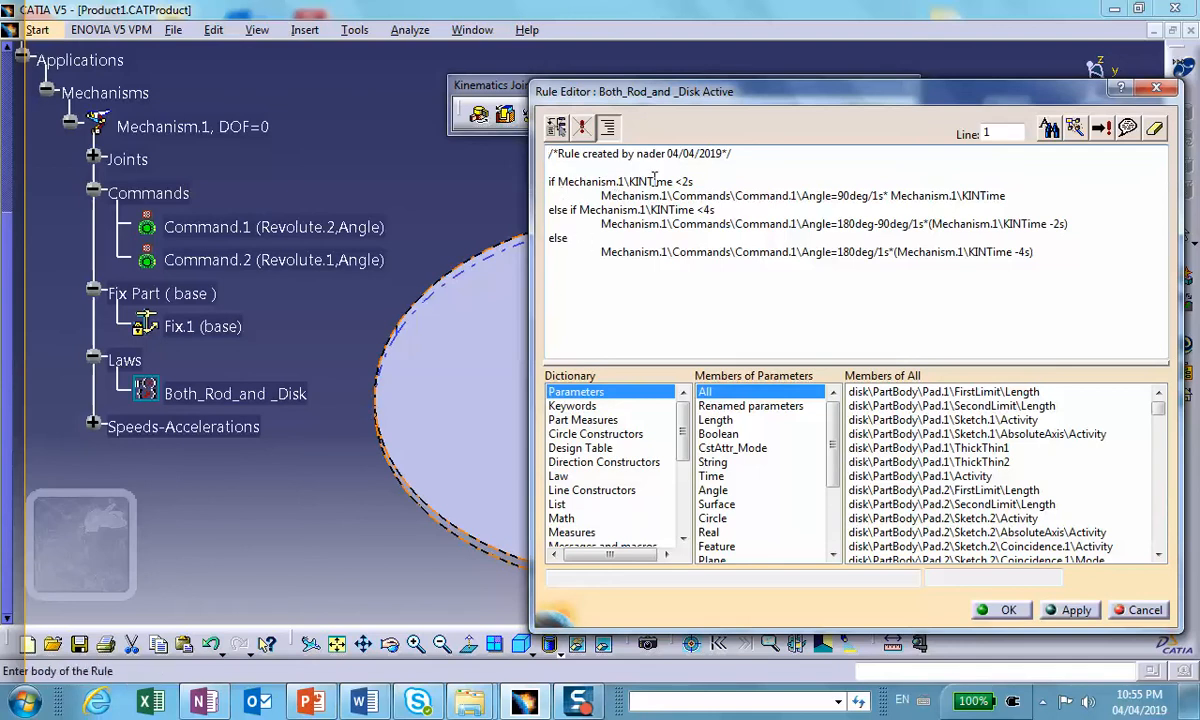
{"action": "left_click", "coordinate": [600, 195]}
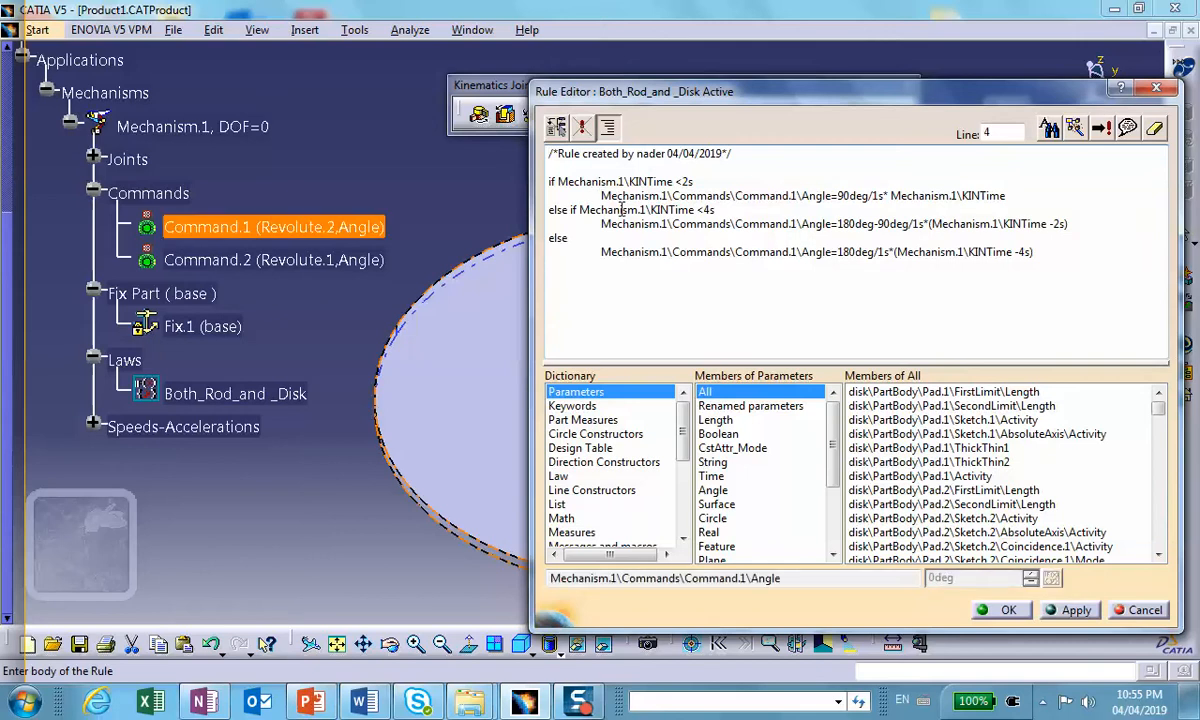
{"action": "type", "text": "("}
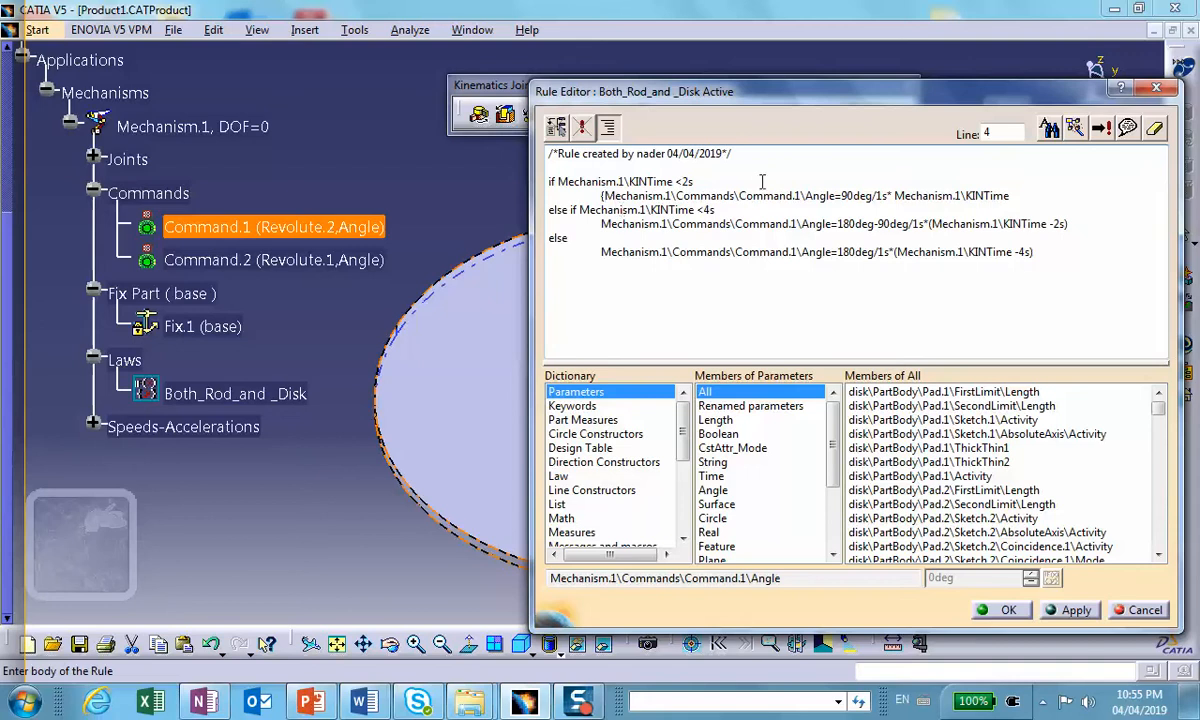
{"action": "left_click", "coordinate": [1008, 197]}
{"action": "key", "text": "Return"}
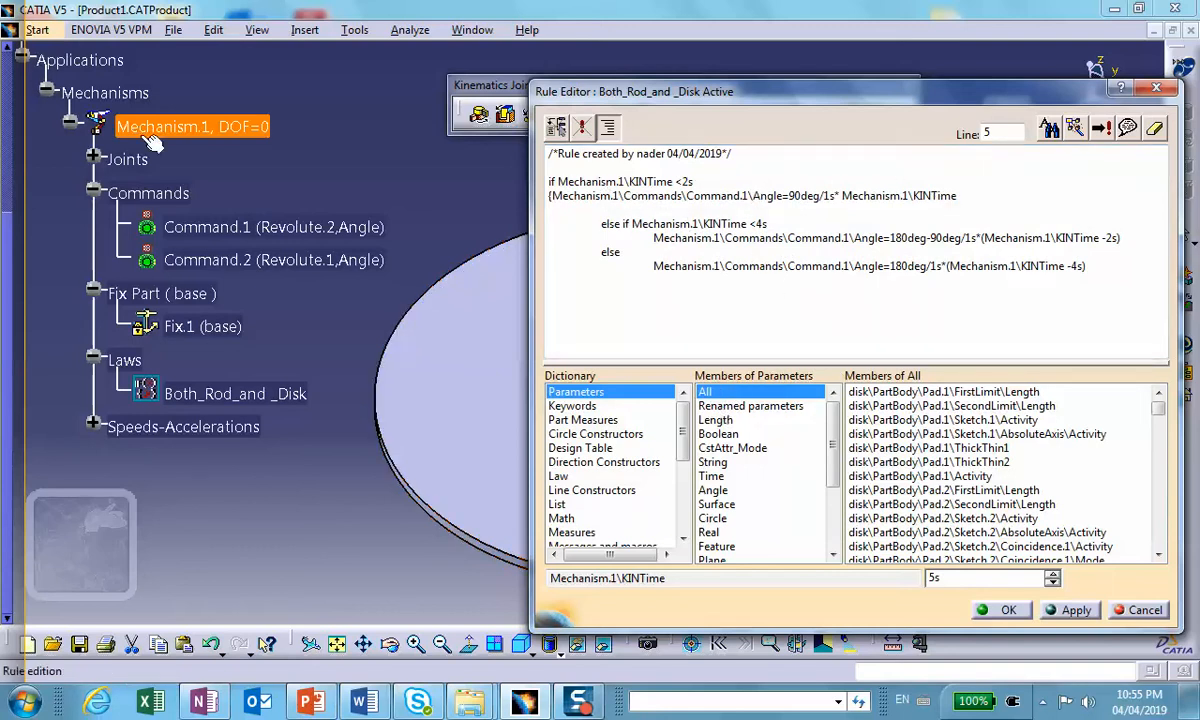
Step: Add Mechanism.1\Commands\Command.2\Angle=90deg/1s*Mechanism.1\KINTime to the <2s branch, followed by a closing brace and a blank line
{"action": "left_click", "coordinate": [180, 143]}
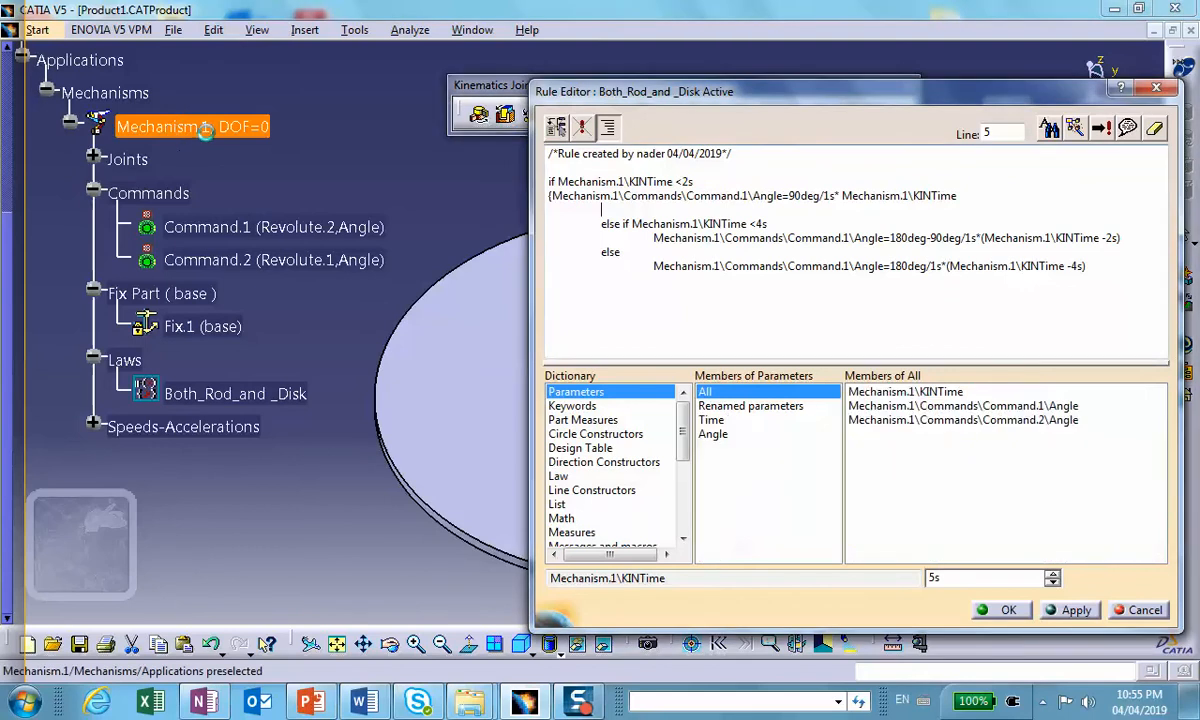
{"action": "left_click", "coordinate": [970, 420]}
{"action": "double_click", "coordinate": [970, 420]}
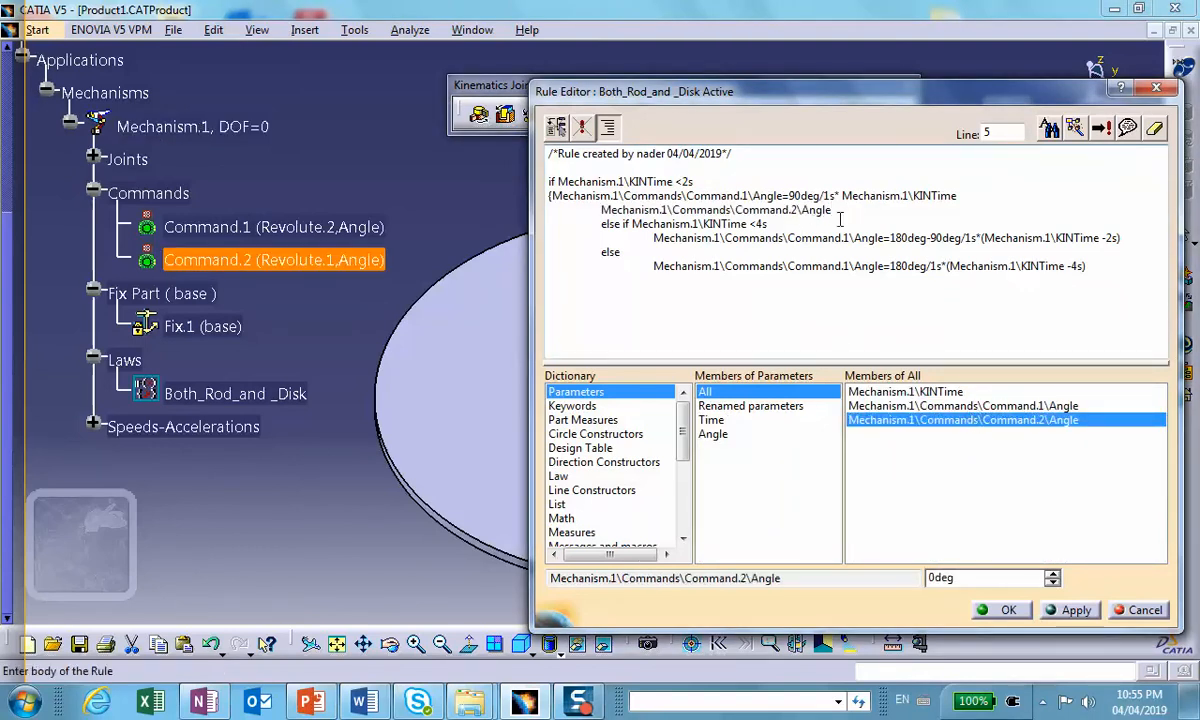
{"action": "type", "text": "=90deg/1s*"}
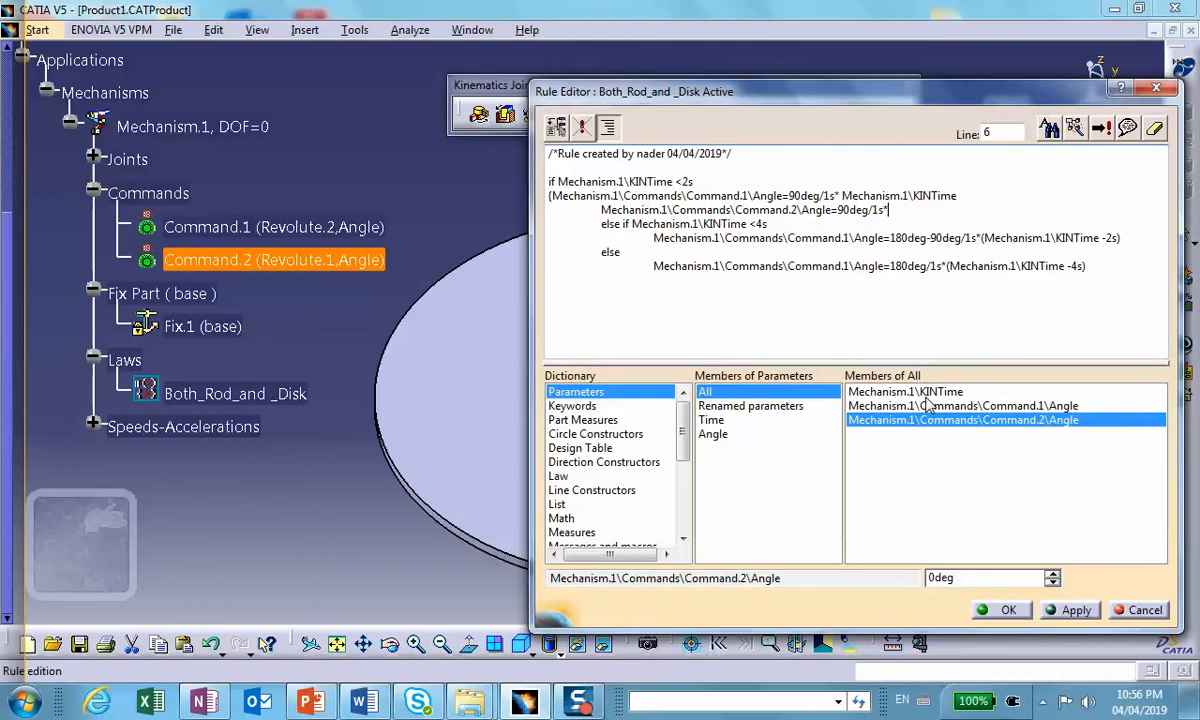
{"action": "double_click", "coordinate": [925, 393]}
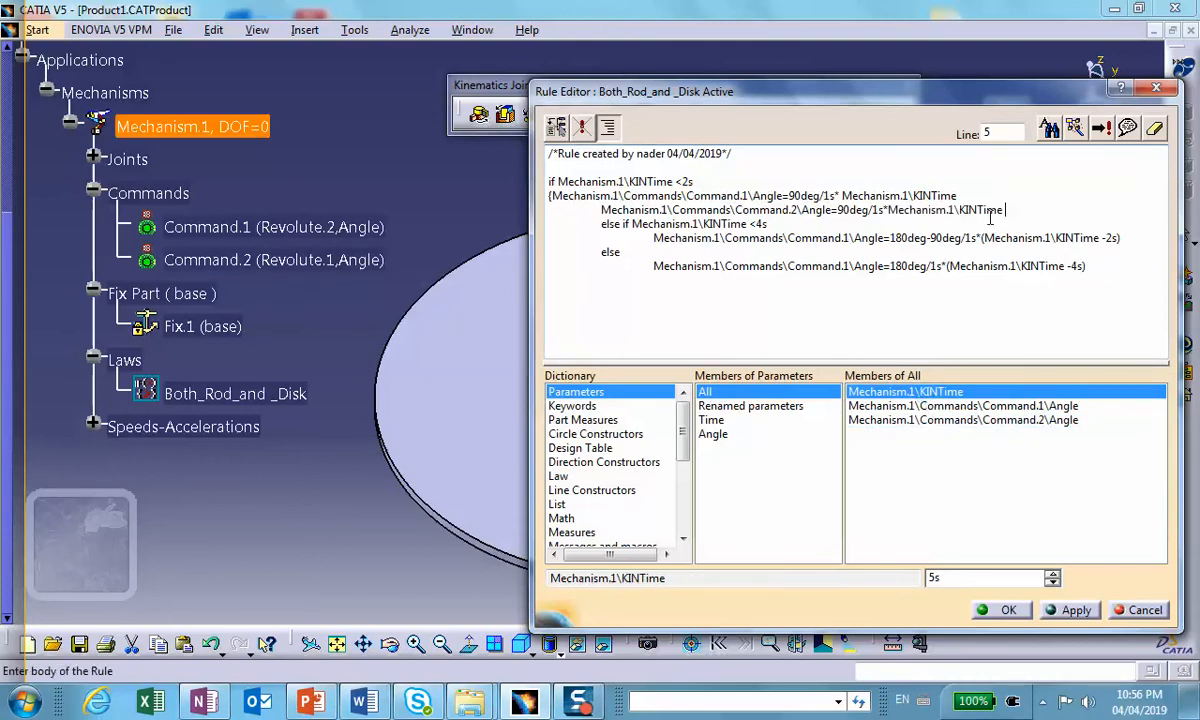
{"action": "type", "text": "}"}
{"action": "key", "text": "Return"}
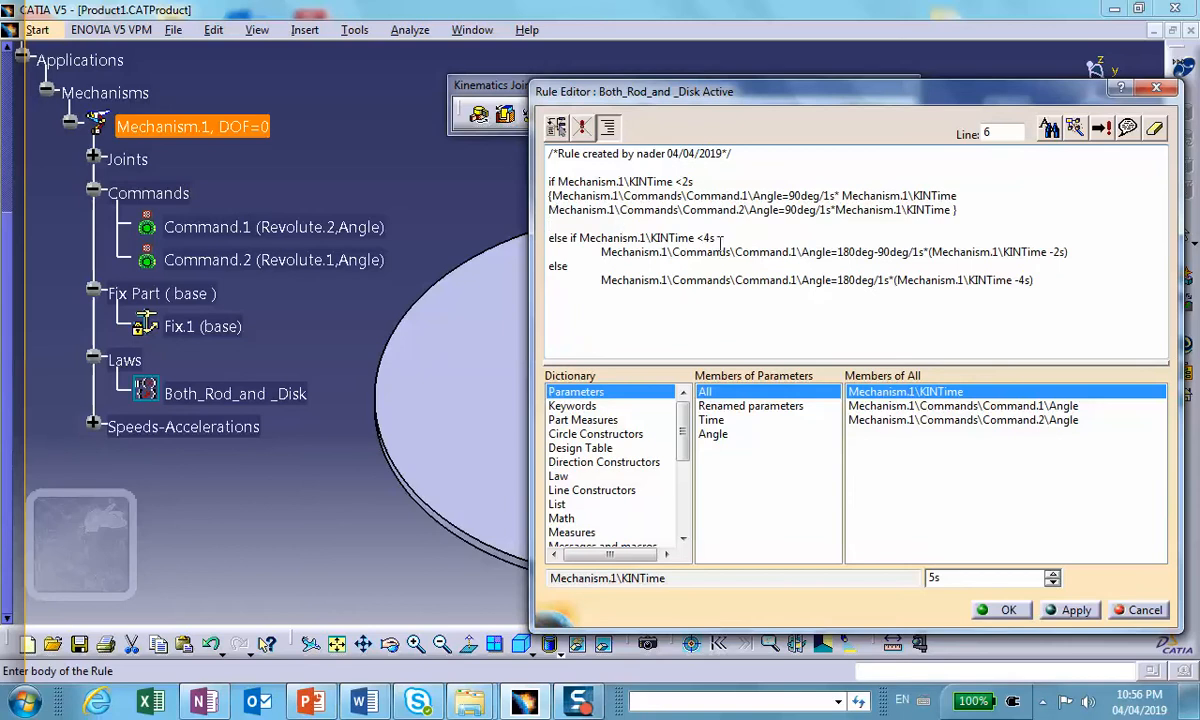
Step: Put an opening brace before the Command.1 angle in the KINTime <4s branch and add a new line after it
{"action": "left_click", "coordinate": [565, 249]}
{"action": "type", "text": "{"}
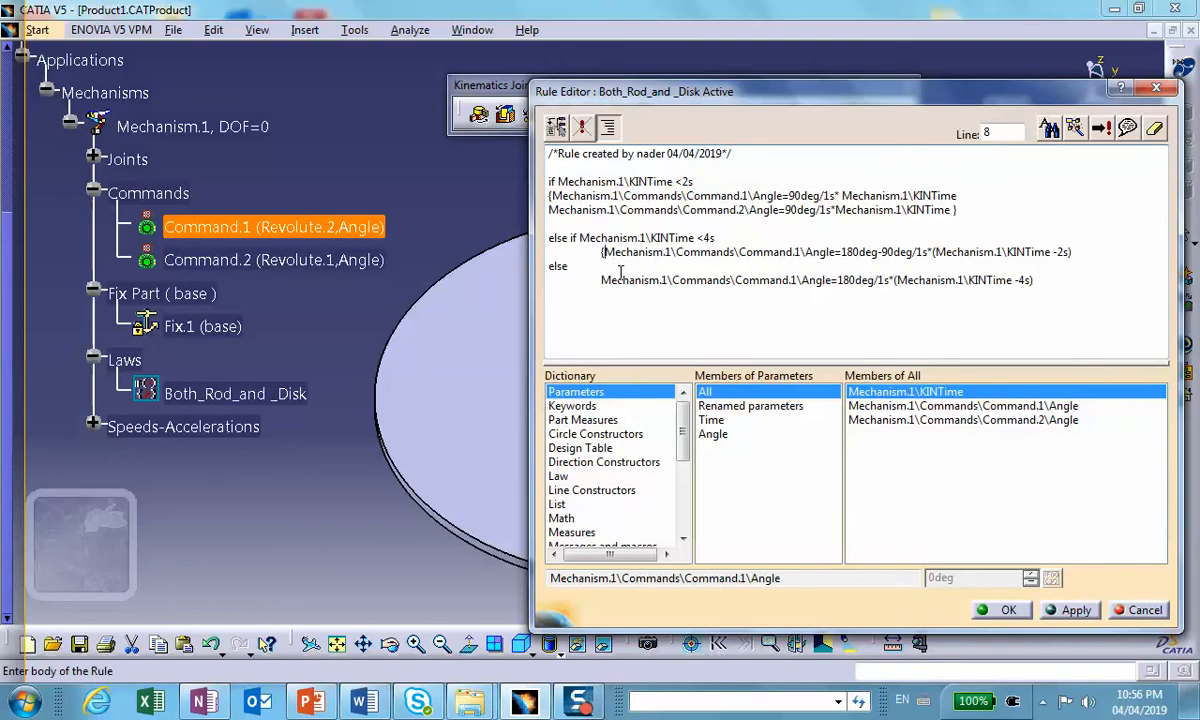
{"action": "left_click", "coordinate": [1070, 253]}
{"action": "type", "text": ")"}
{"action": "key", "text": "Return"}
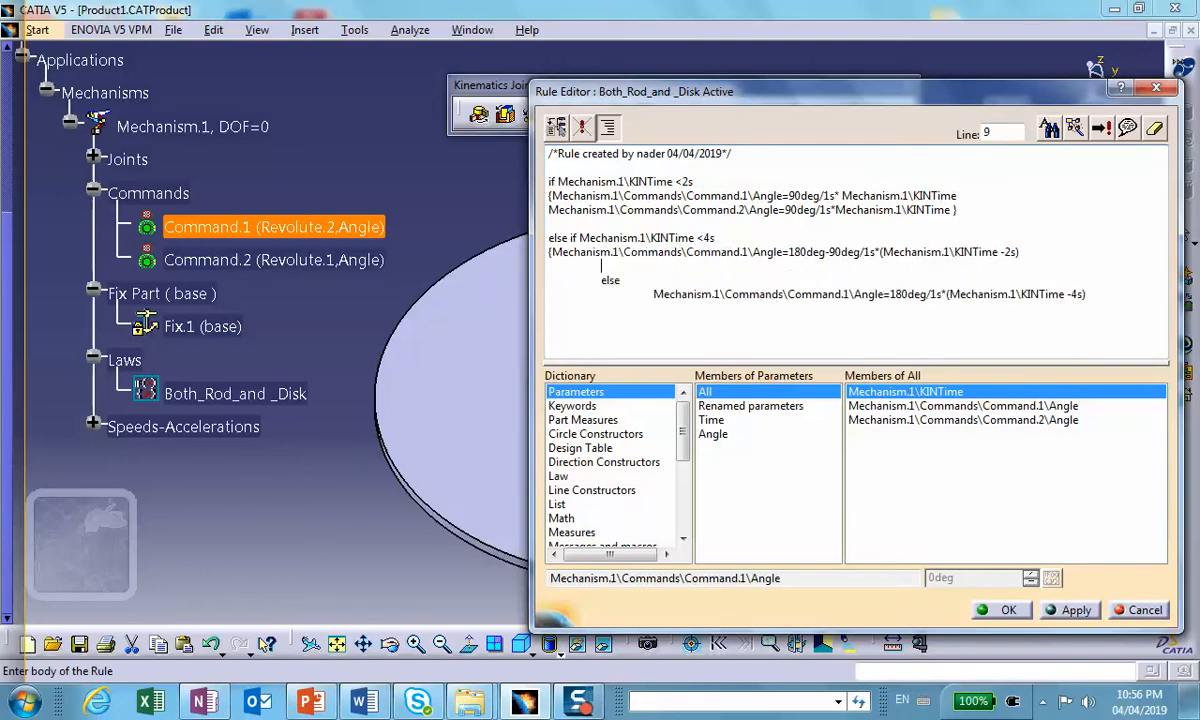
Step: Add Mechanism.1\Commands\Command.2\Angle =180deg to the <4s branch, followed by a closing brace and a blank line
{"action": "left_click", "coordinate": [960, 420]}
{"action": "double_click", "coordinate": [960, 420]}
{"action": "type", "text": "="}
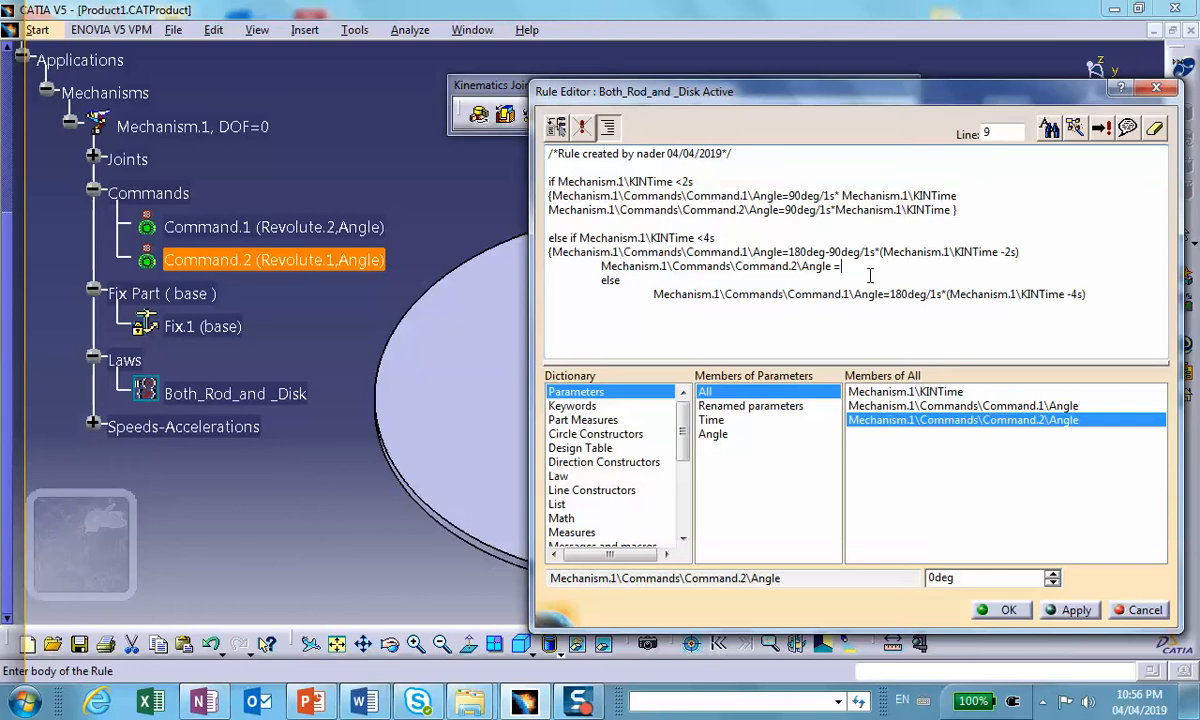
{"action": "type", "text": "180"}
{"action": "type", "text": "deg"}
{"action": "key", "text": "Return"}
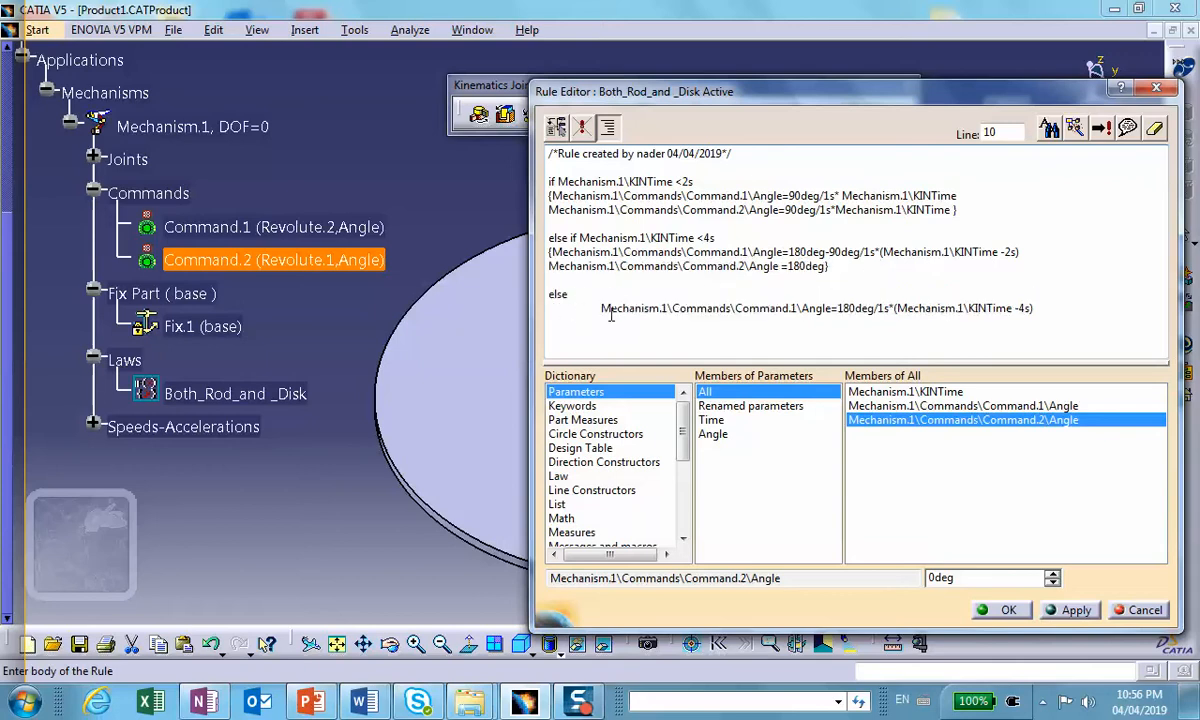
Step: Put an opening brace before the Command.1 angle in the else branch and add a new line after it
{"action": "key", "text": "Down"}
{"action": "key", "text": "Down"}
{"action": "type", "text": "{"}
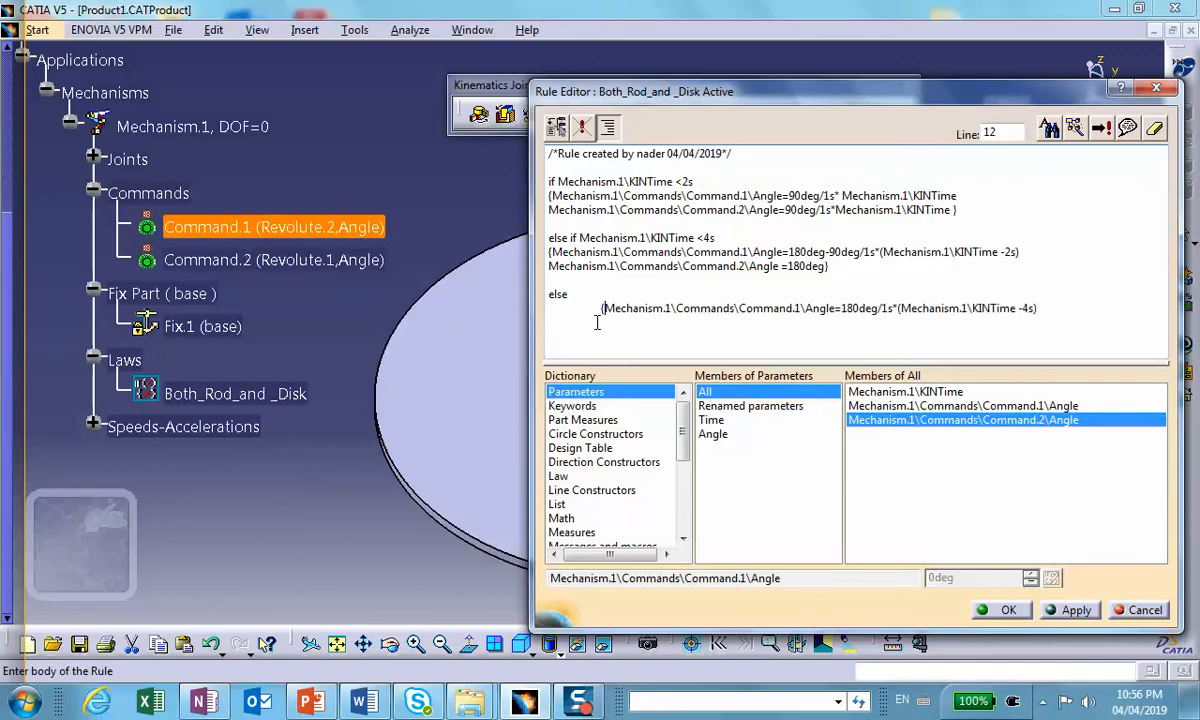
{"action": "left_click", "coordinate": [1040, 309]}
{"action": "type", "text": "}"}
{"action": "key", "text": "Return"}
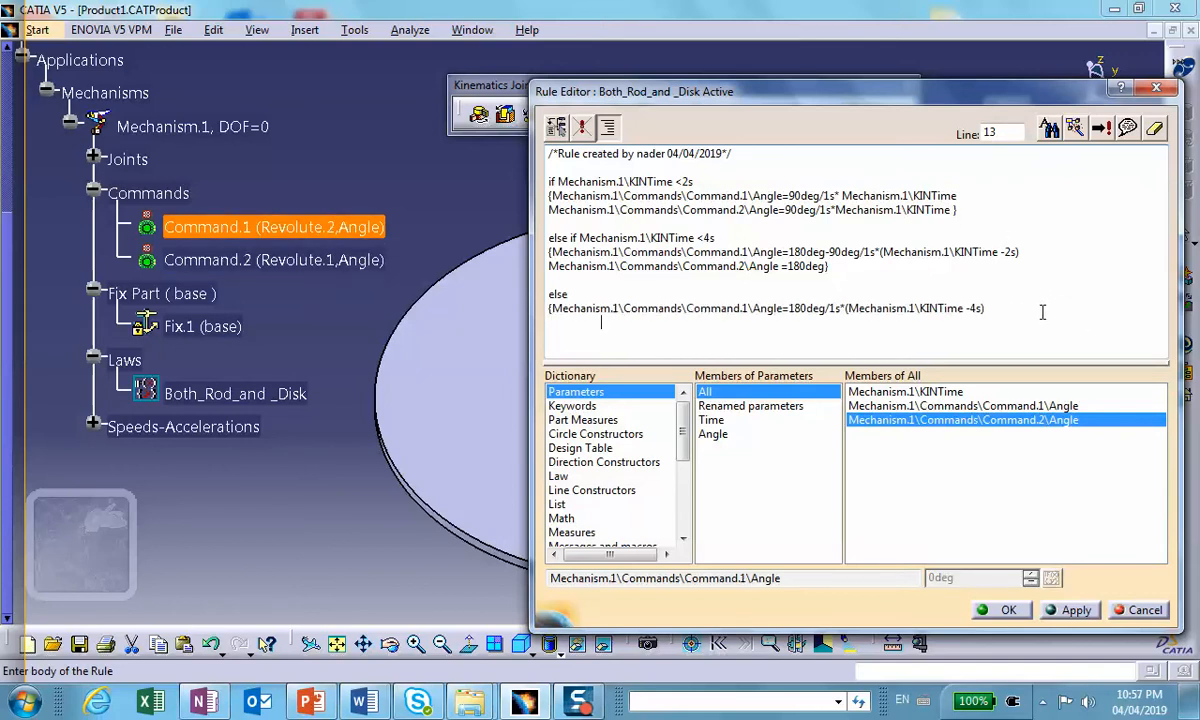
Step: Add Mechanism.1\Commands\Command.2\Angle =180deg+180deg/1s*(Mechanism.1\KINTime -4s) to the else branch, close its brace and accept the rule
{"action": "double_click", "coordinate": [889, 420]}
{"action": "type", "text": "=180deg+"}
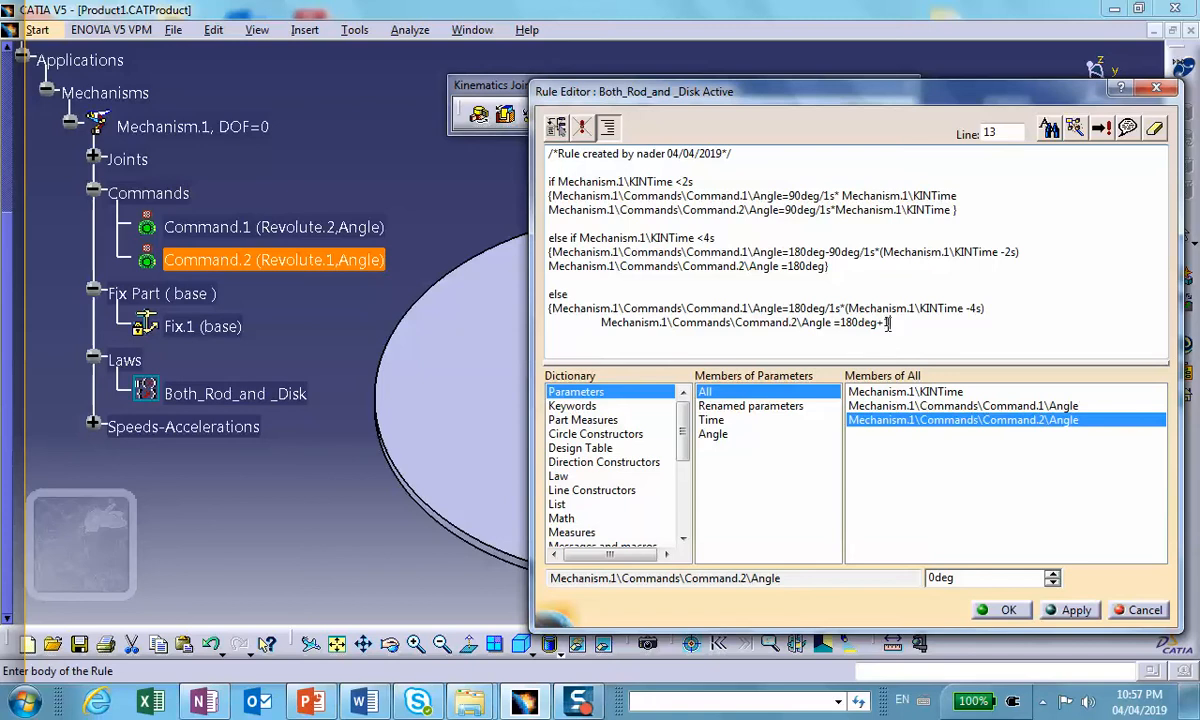
{"action": "type", "text": "180"}
{"action": "type", "text": "/"}
{"action": "type", "text": "deg/1"}
{"action": "type", "text": "s"}
{"action": "type", "text": "*("}
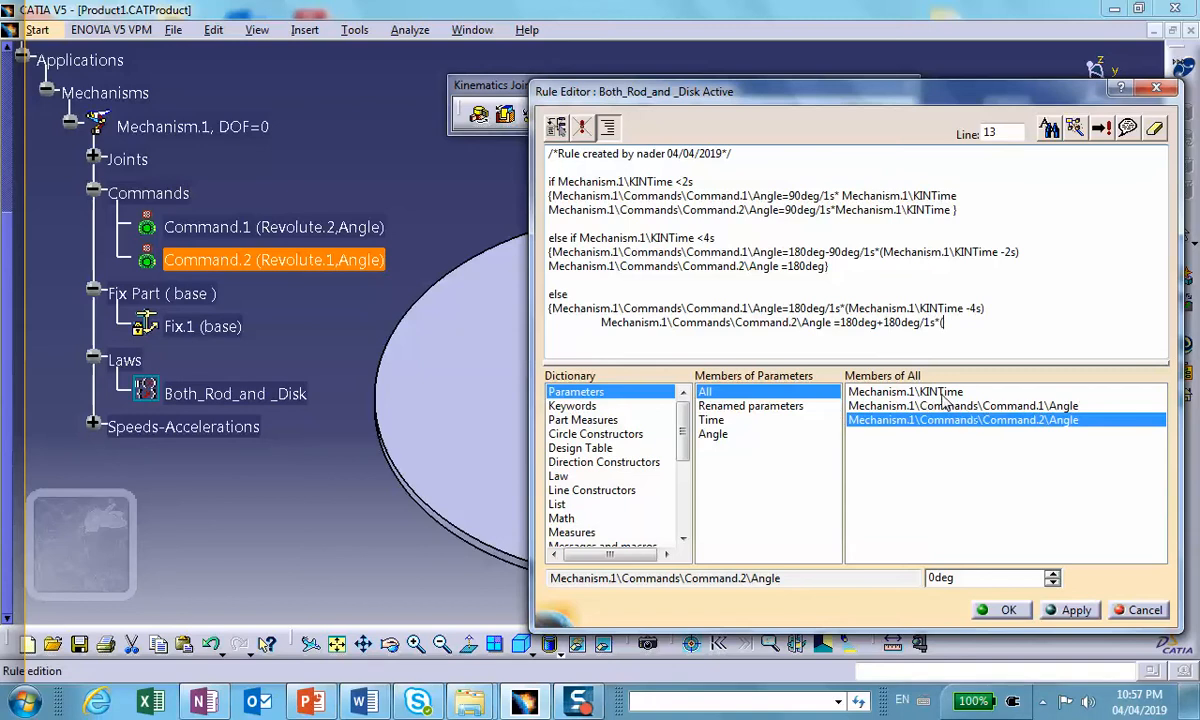
{"action": "double_click", "coordinate": [890, 392]}
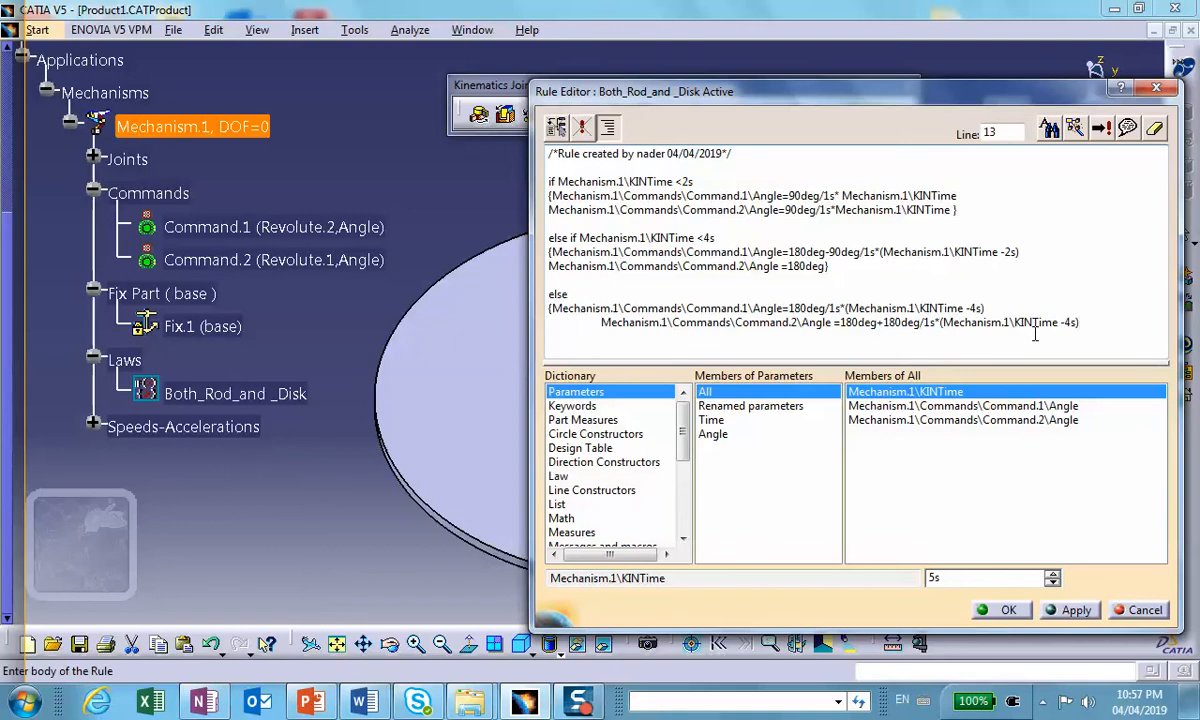
{"action": "key", "text": "Return"}
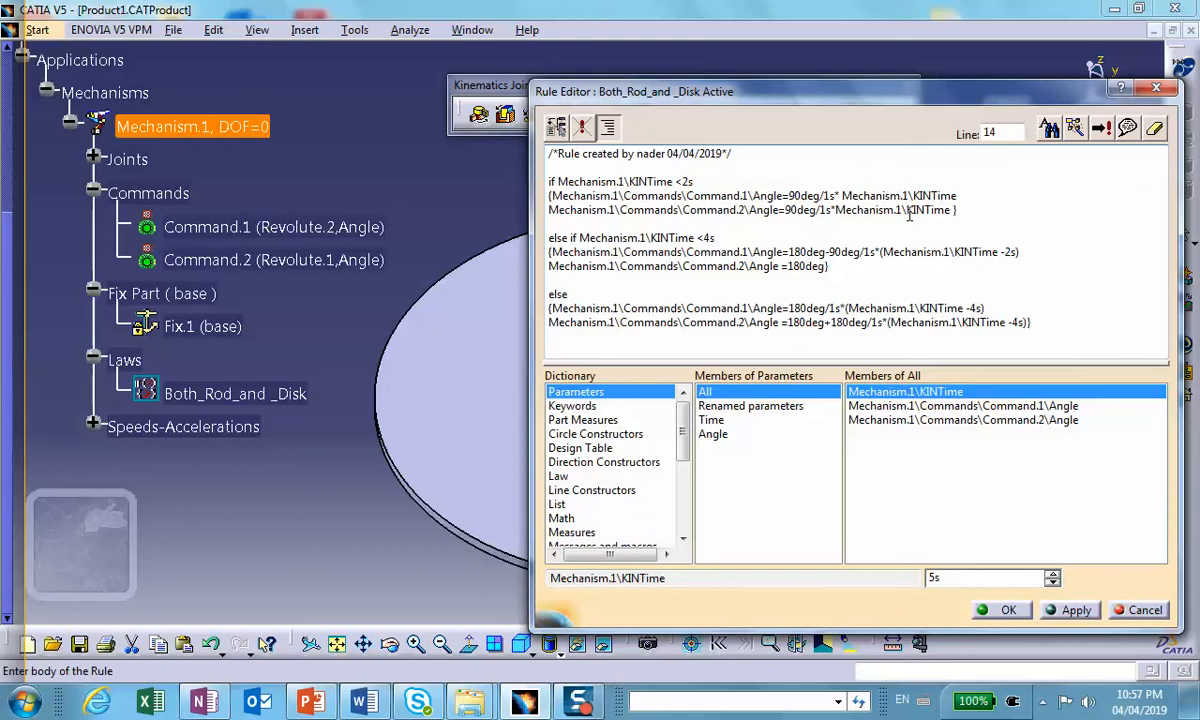
{"action": "left_click", "coordinate": [1005, 612]}
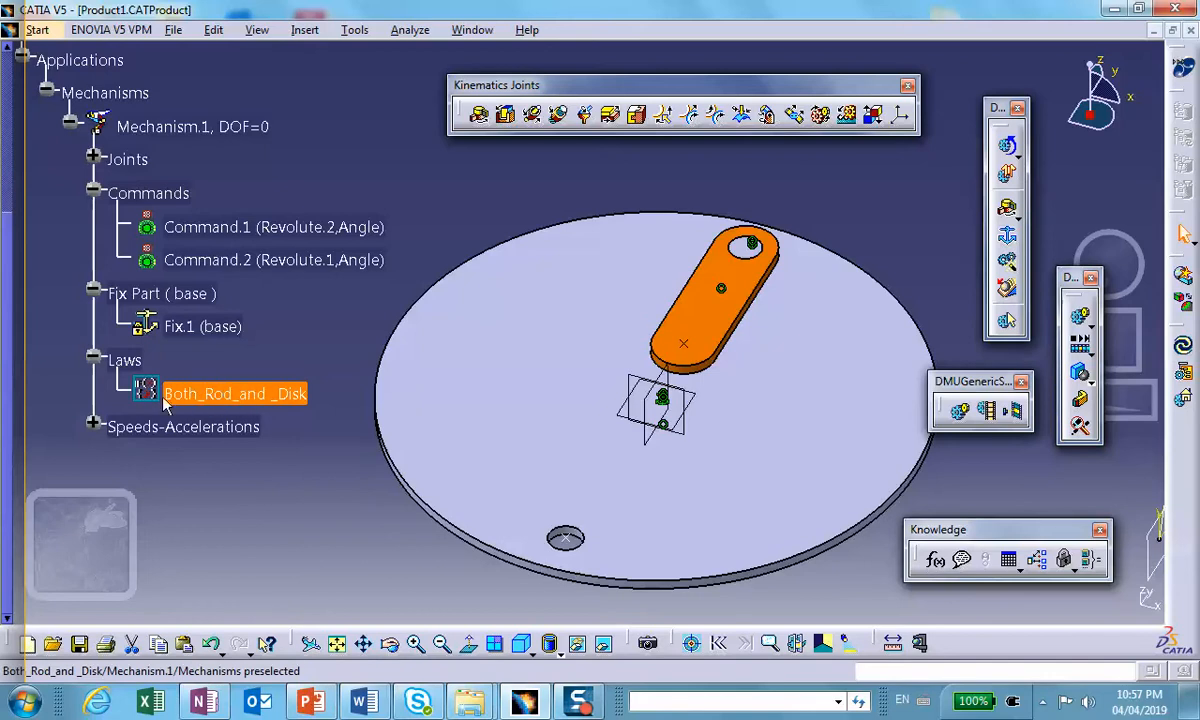
Step: Check the rule that drives the angle value of Command.1, then close the command's settings
{"action": "left_click", "coordinate": [305, 228]}
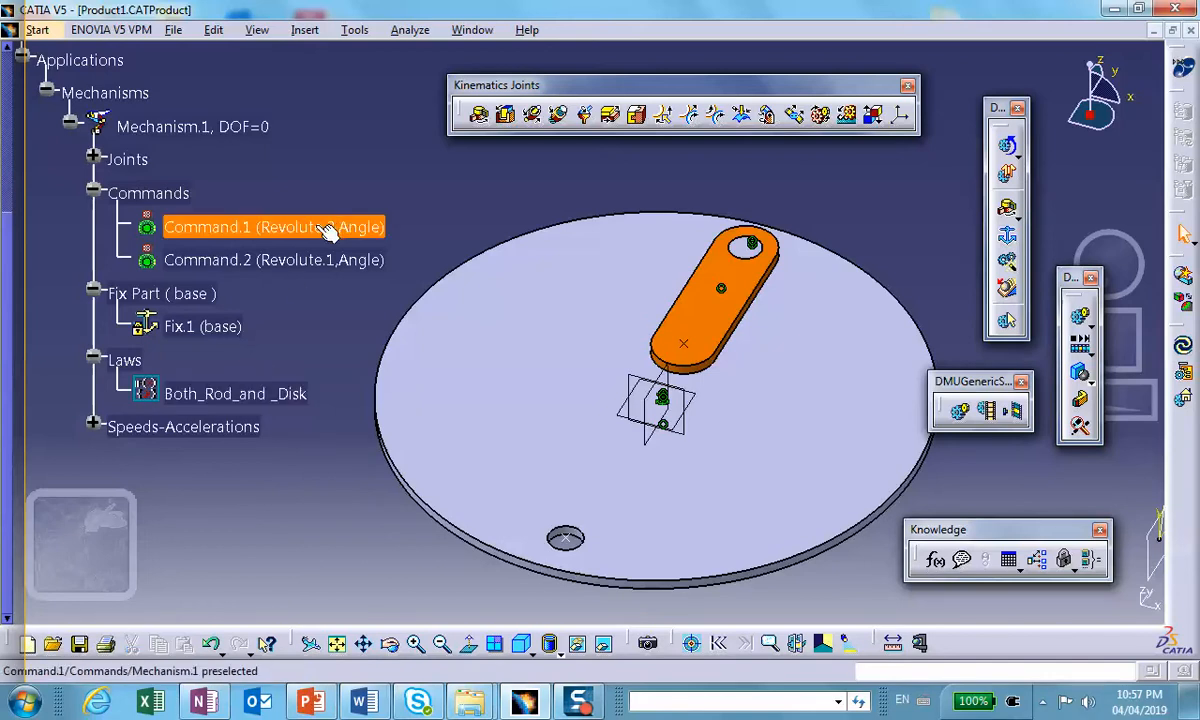
{"action": "double_click", "coordinate": [315, 230]}
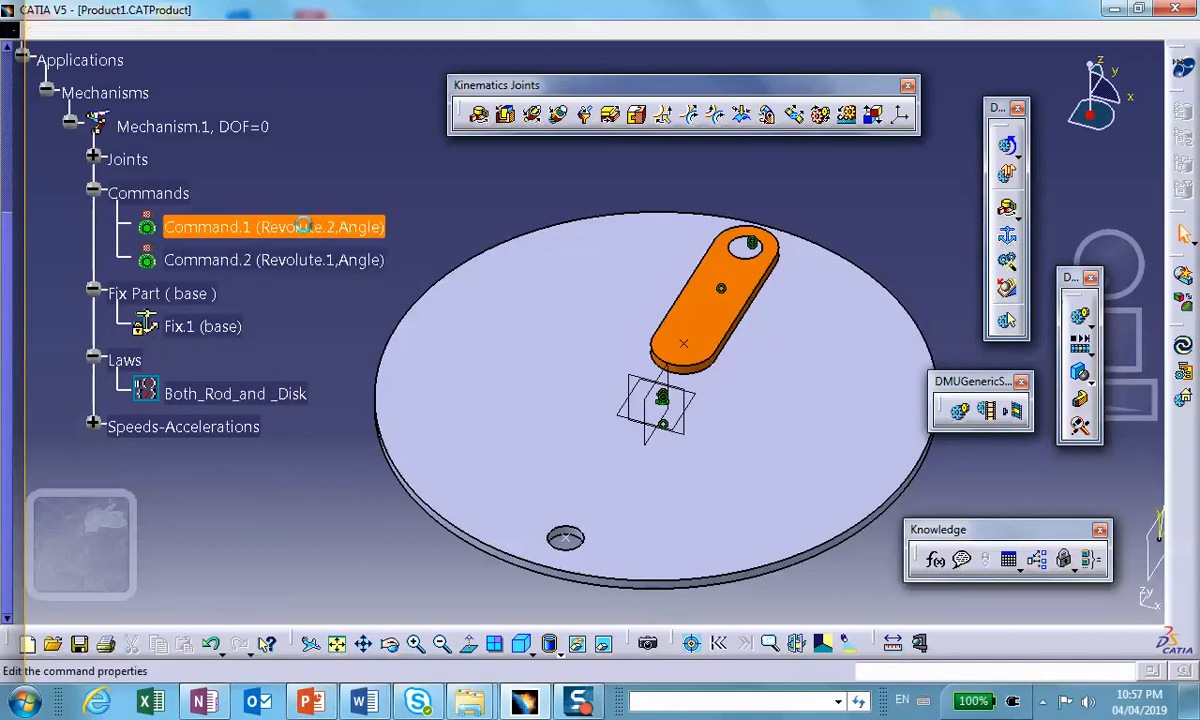
{"action": "left_click", "coordinate": [1127, 500]}
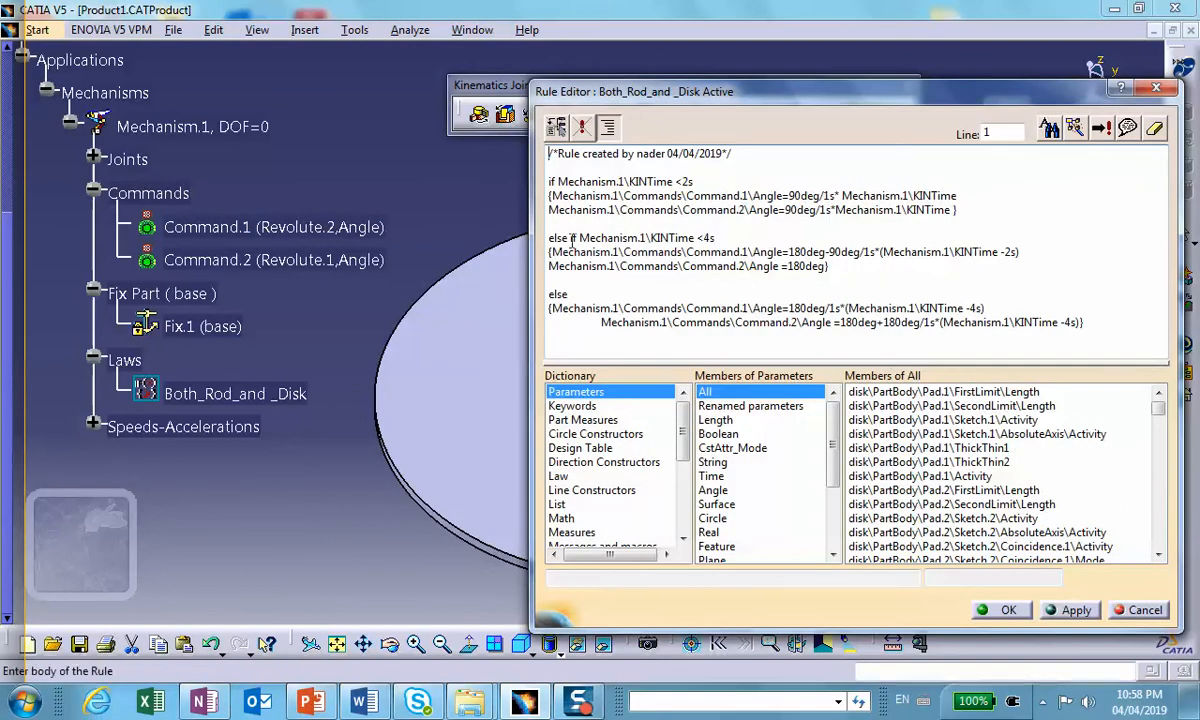
{"action": "left_click", "coordinate": [1000, 610]}
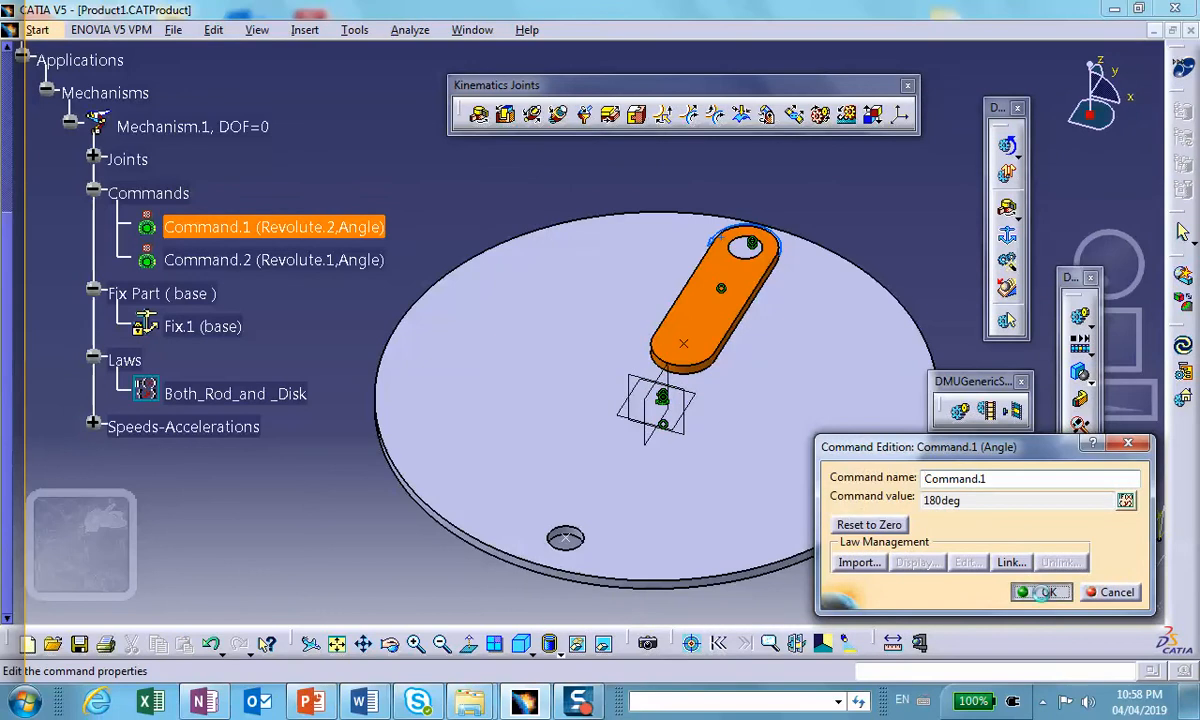
{"action": "left_click", "coordinate": [1045, 592]}
Step: Check the rule that drives the angle value of Command.2, and close the command's settings
{"action": "double_click", "coordinate": [340, 262]}
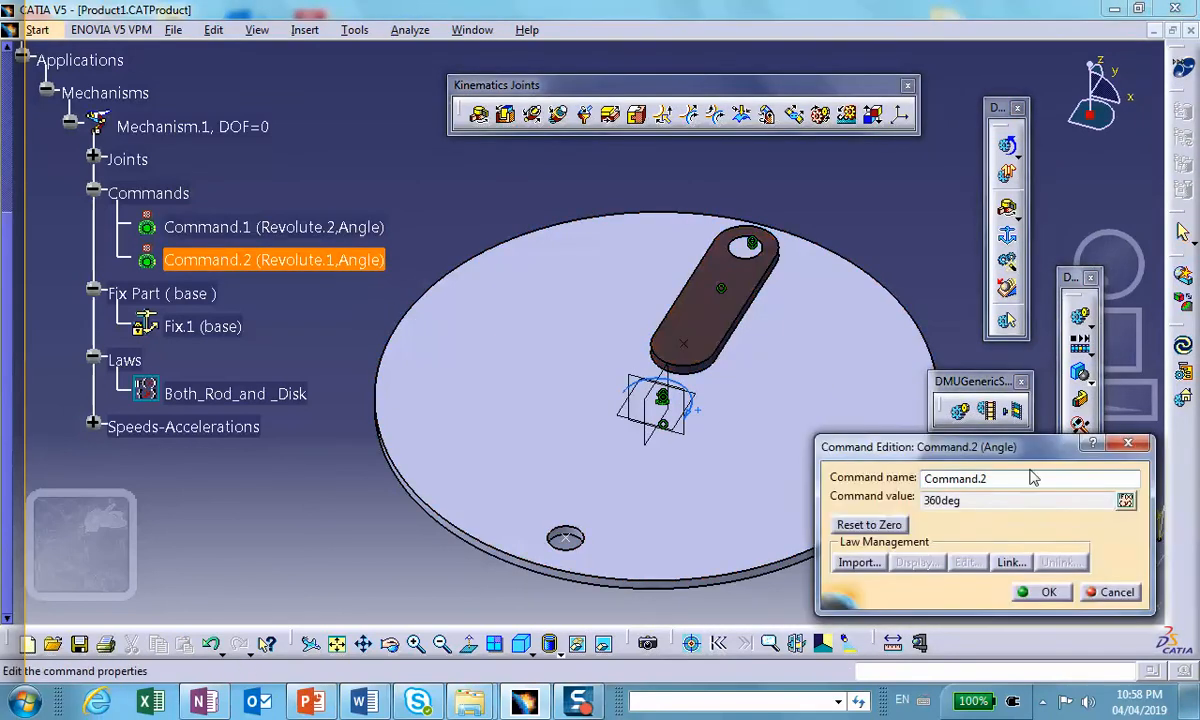
{"action": "left_click", "coordinate": [1128, 500]}
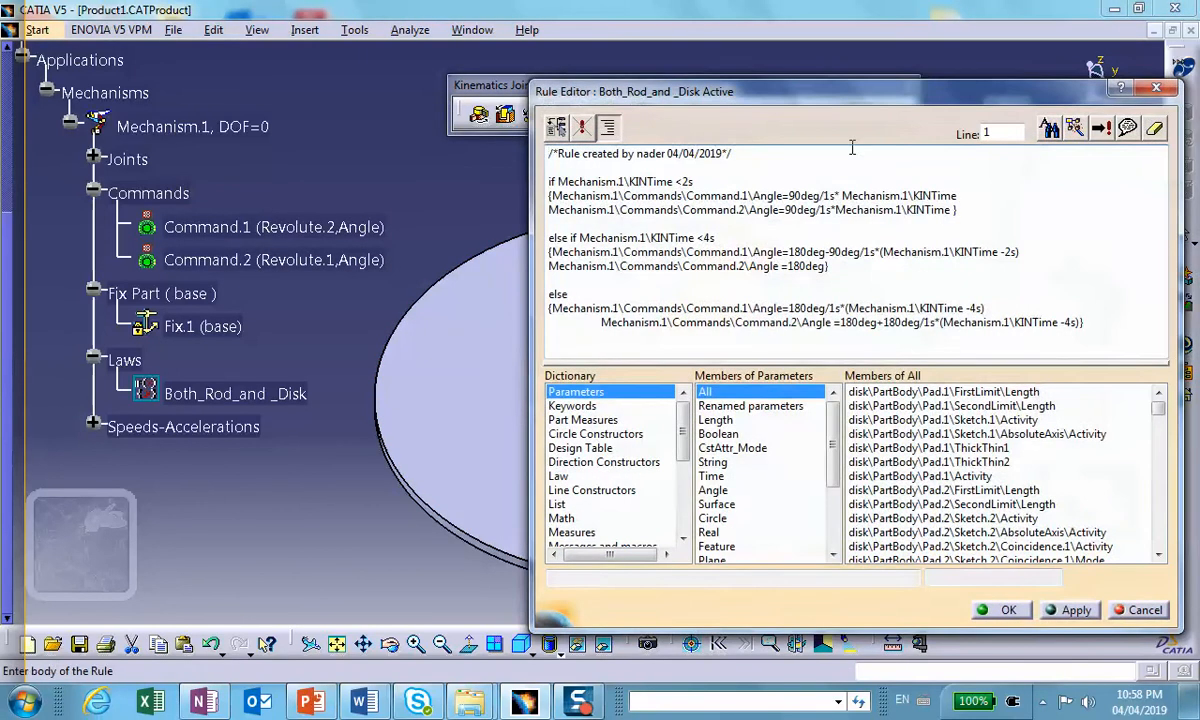
{"action": "left_click", "coordinate": [1003, 610]}
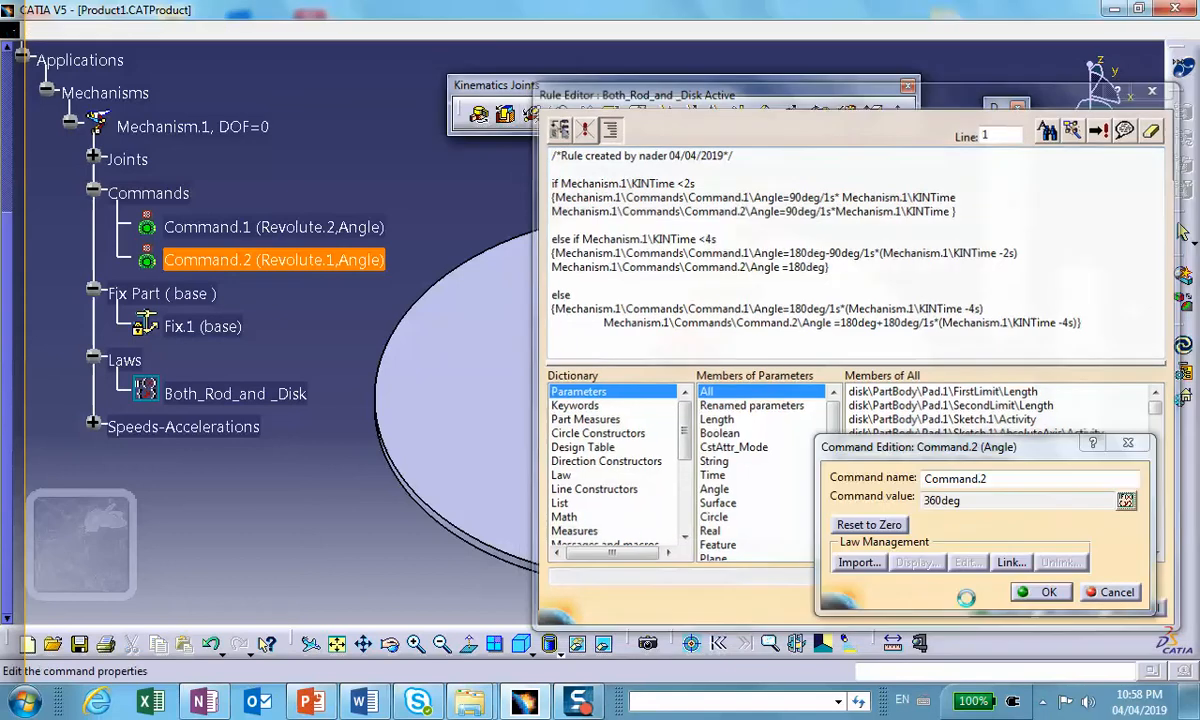
{"action": "left_click", "coordinate": [1050, 593]}
{"action": "left_click", "coordinate": [340, 565]}
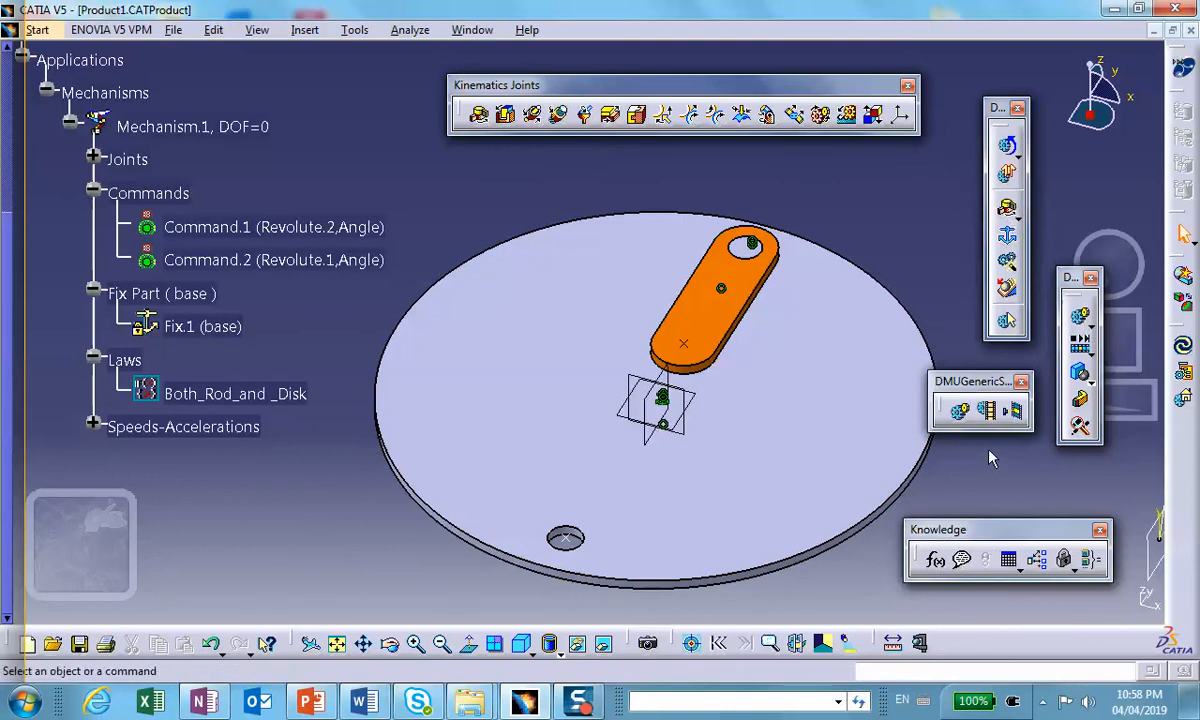
Step: Activate sensors in the time-based kinematics simulation of Mechanism.1 and set the Revolute.1 and Revolute.2 angles as observed
{"action": "left_click", "coordinate": [1014, 152]}
{"action": "left_click", "coordinate": [1070, 172]}
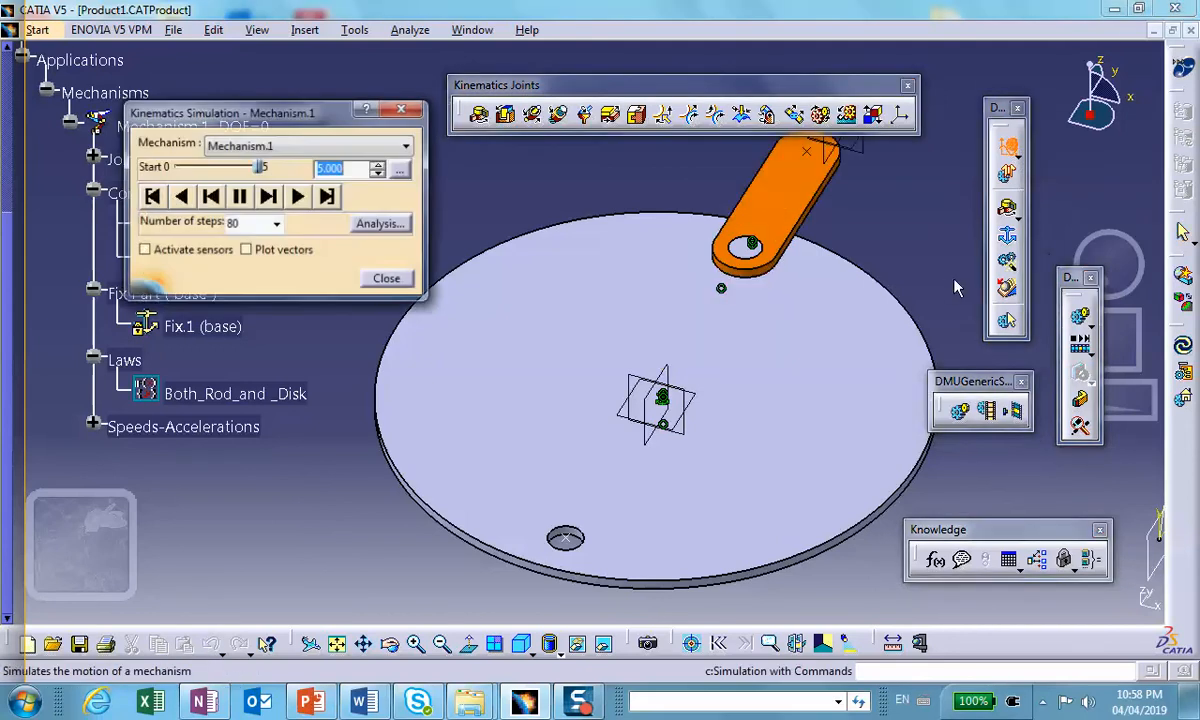
{"action": "left_click_drag", "start_coordinate": [316, 124], "coordinate": [770, 97]}
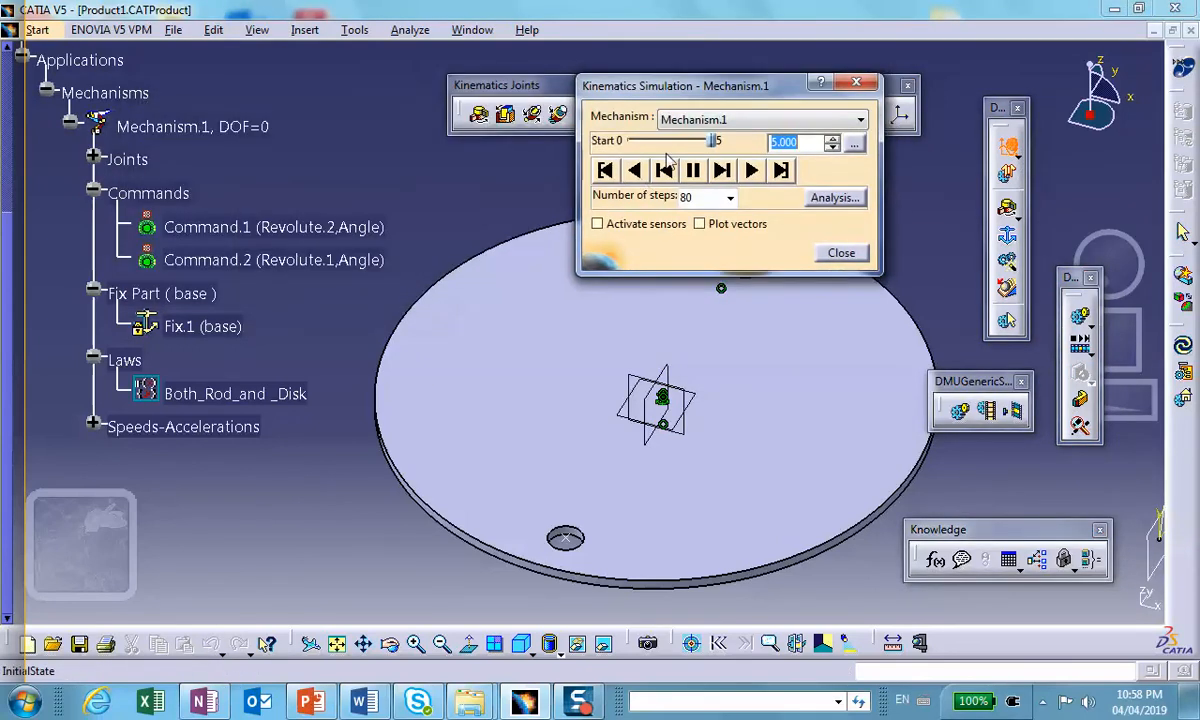
{"action": "left_click", "coordinate": [598, 224]}
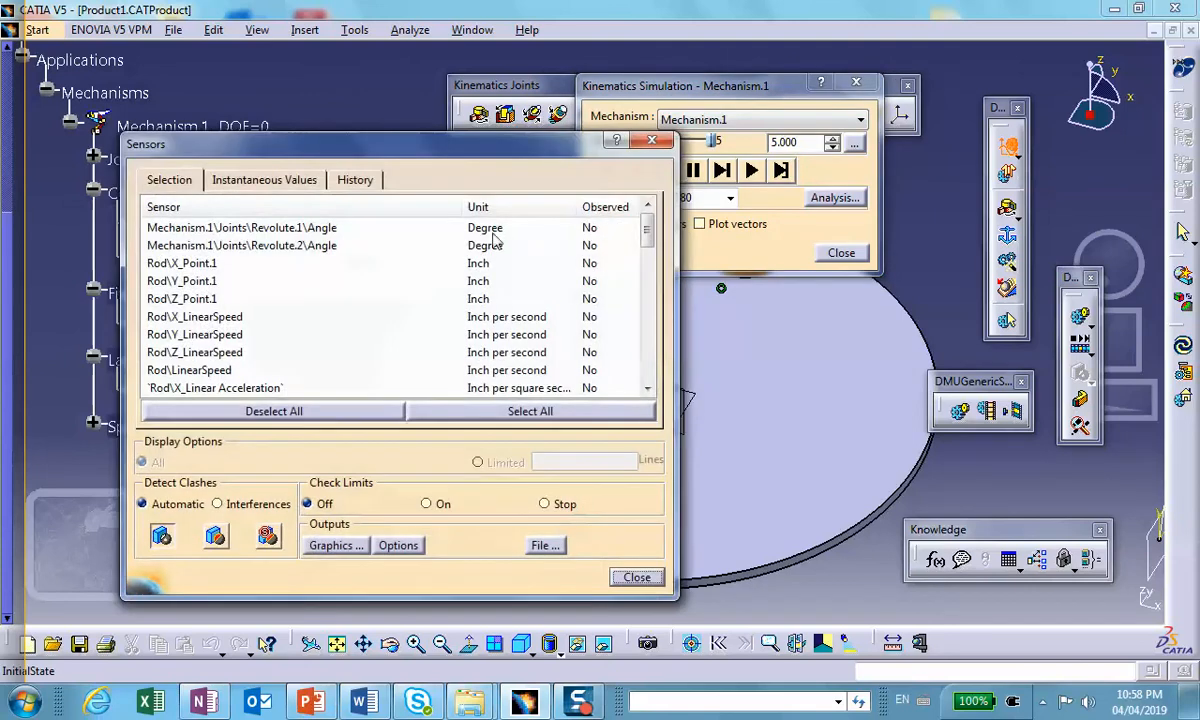
{"action": "left_click", "coordinate": [403, 227]}
{"action": "left_click", "coordinate": [395, 245]}
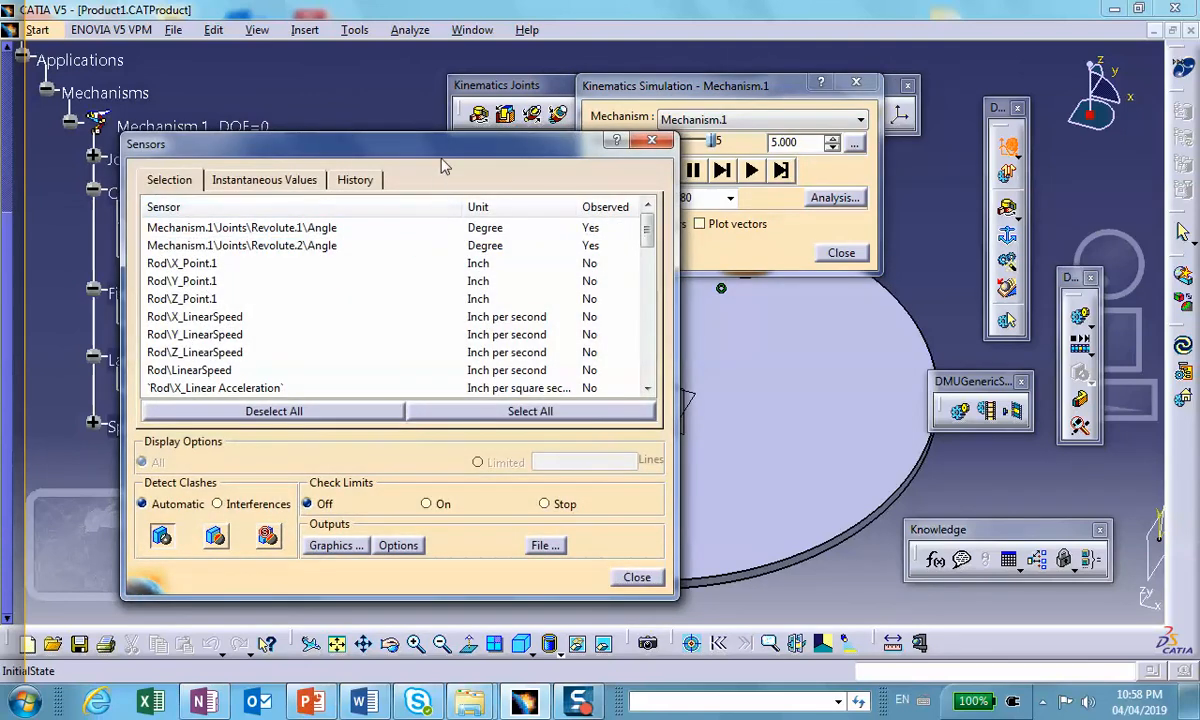
Step: Return the simulation to its start, clear the sensor history and play the motion forward in 80 steps
{"action": "left_click_drag", "start_coordinate": [450, 153], "coordinate": [461, 604]}
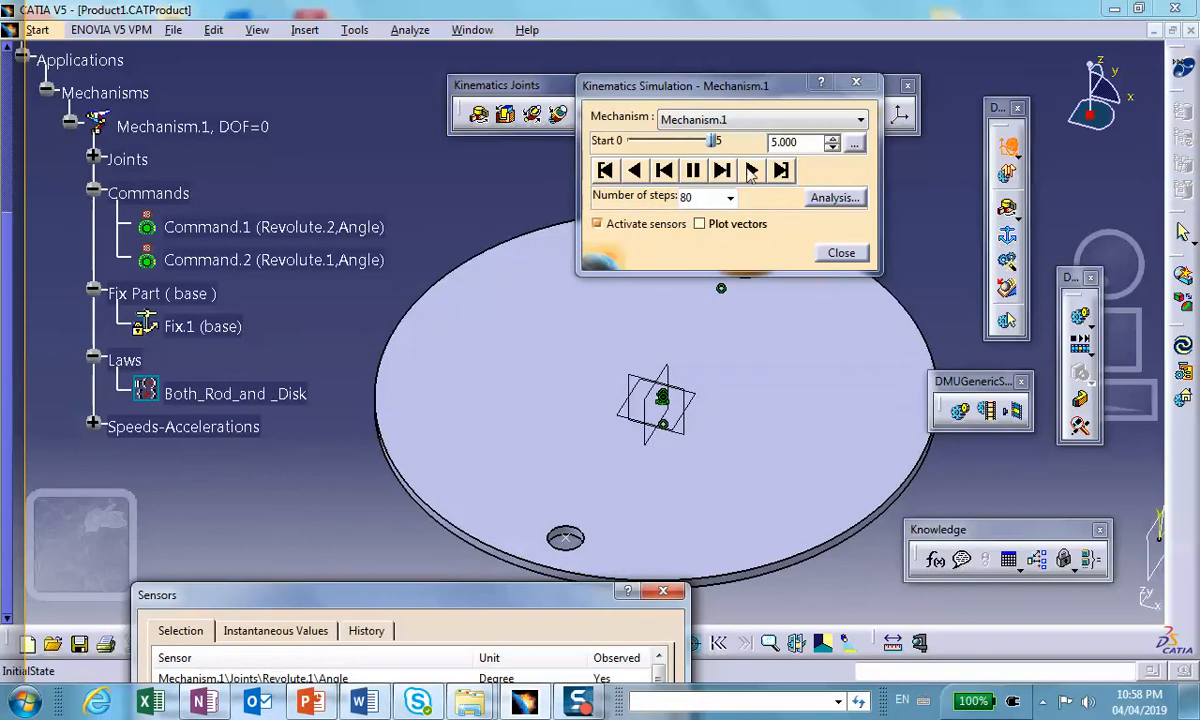
{"action": "left_click", "coordinate": [603, 168]}
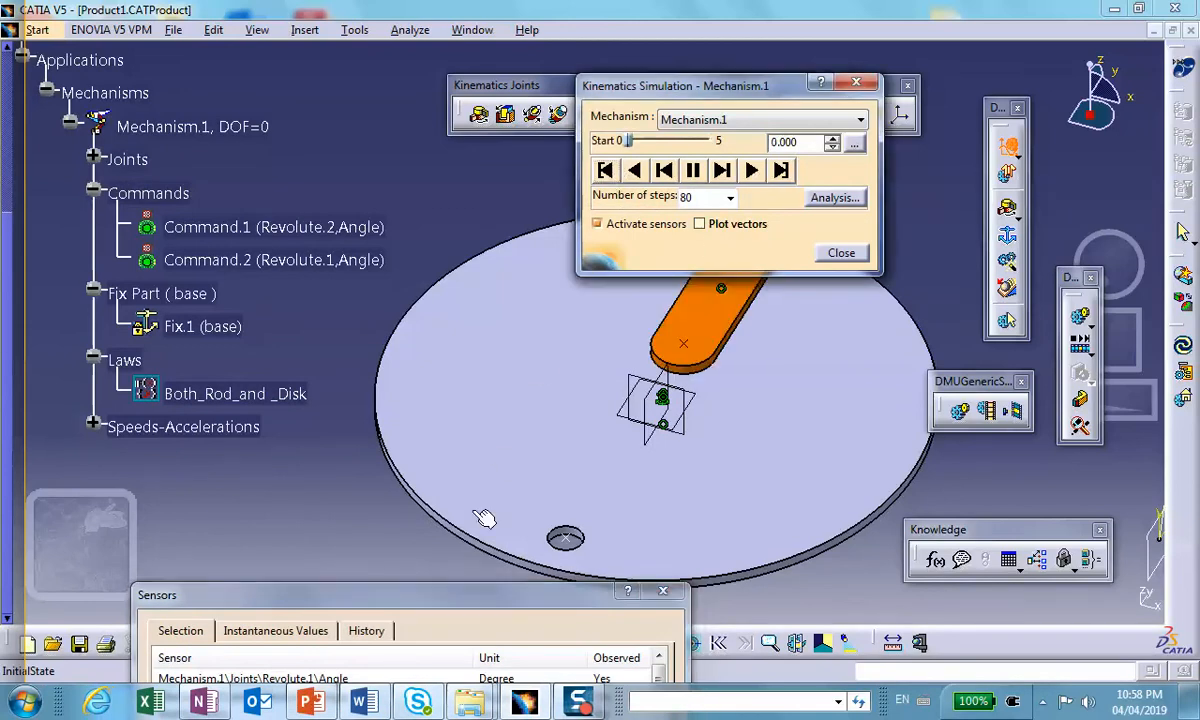
{"action": "left_click_drag", "start_coordinate": [455, 616], "coordinate": [499, 328]}
{"action": "left_click", "coordinate": [410, 343]}
{"action": "left_click", "coordinate": [400, 575]}
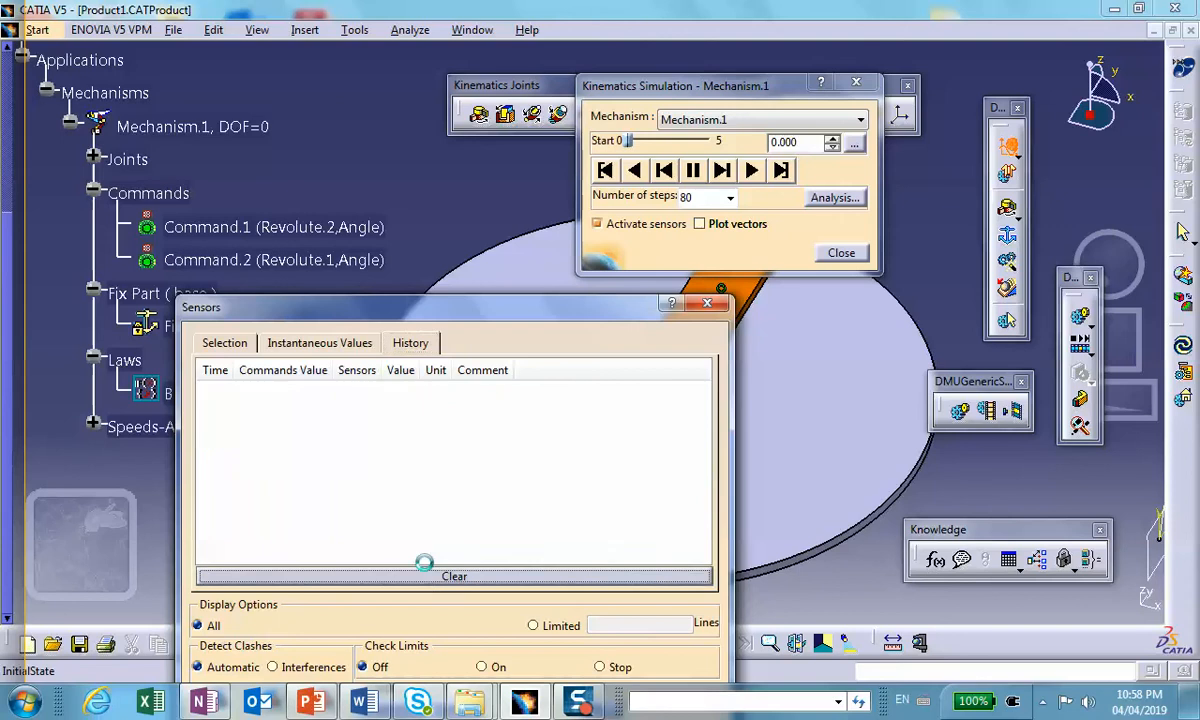
{"action": "left_click_drag", "start_coordinate": [448, 312], "coordinate": [386, 503]}
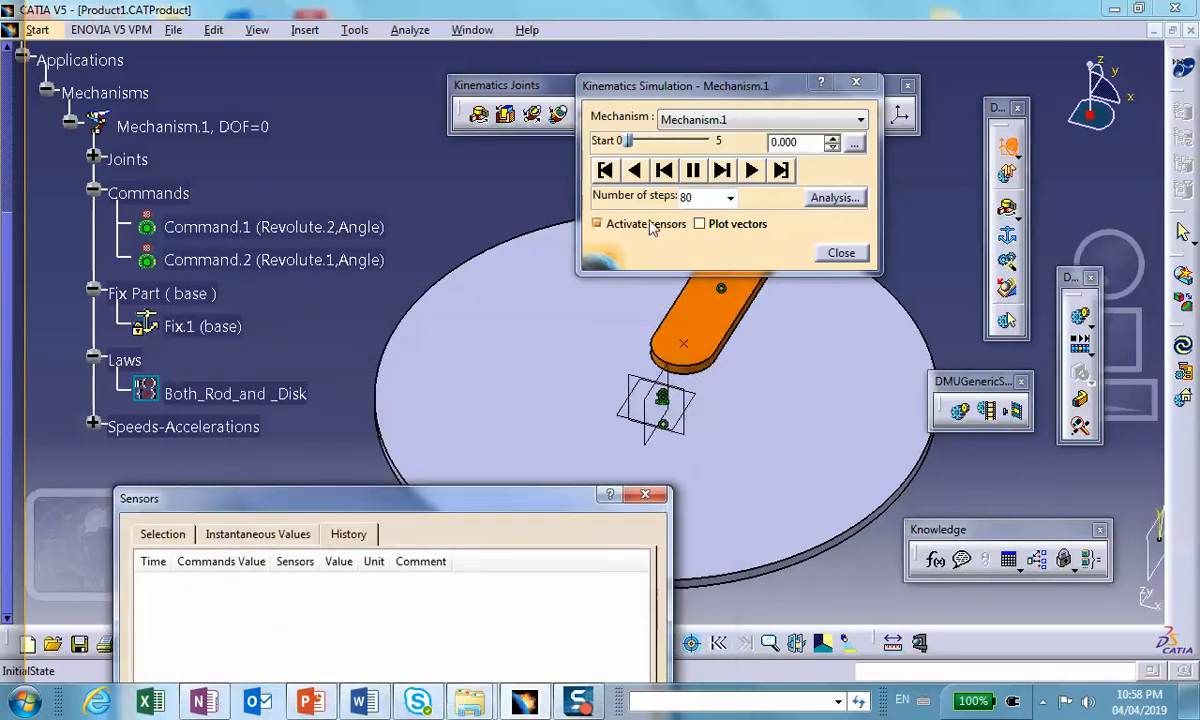
{"action": "left_click", "coordinate": [751, 171]}
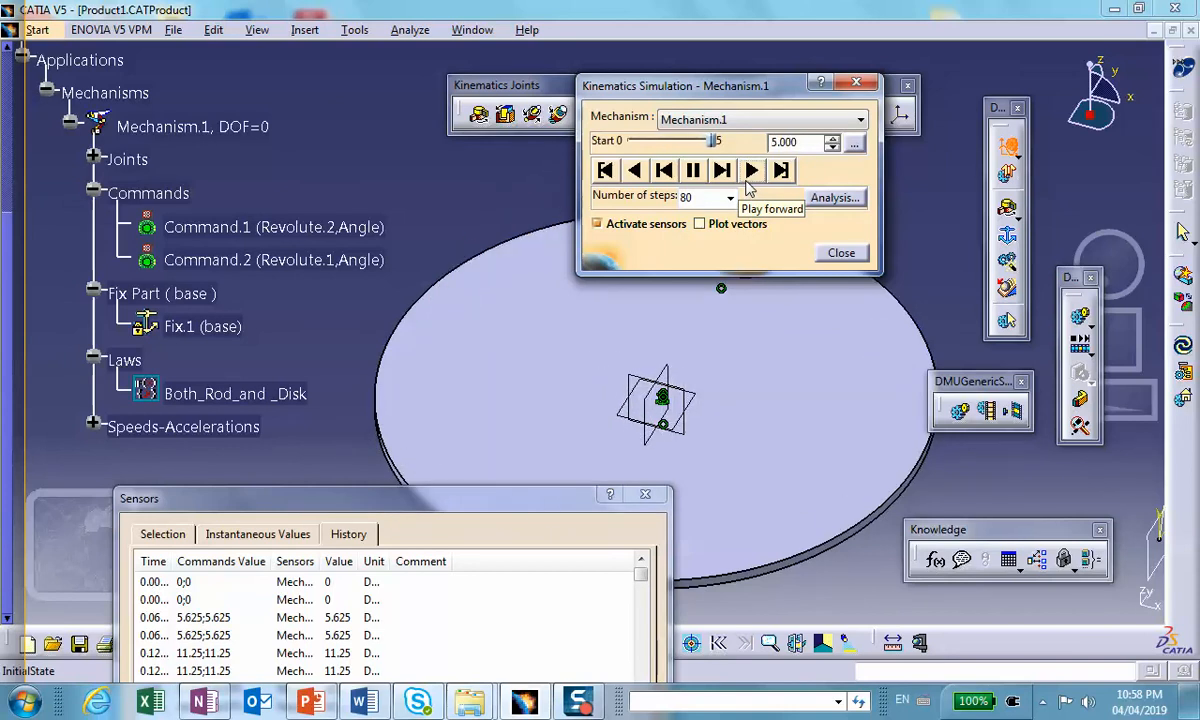
Step: Plot the observed joint angles over time and examine the Revolute.1 and Revolute.2 curves on their own scales
{"action": "left_click_drag", "start_coordinate": [432, 500], "coordinate": [527, 179]}
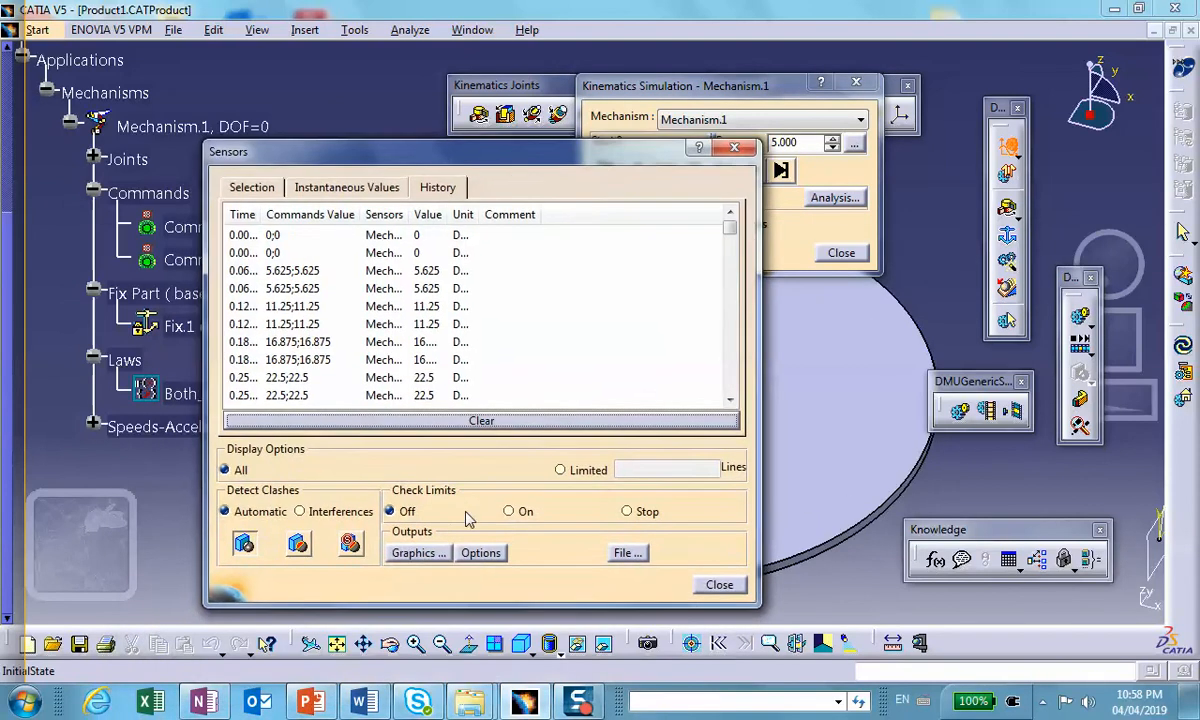
{"action": "left_click", "coordinate": [420, 555]}
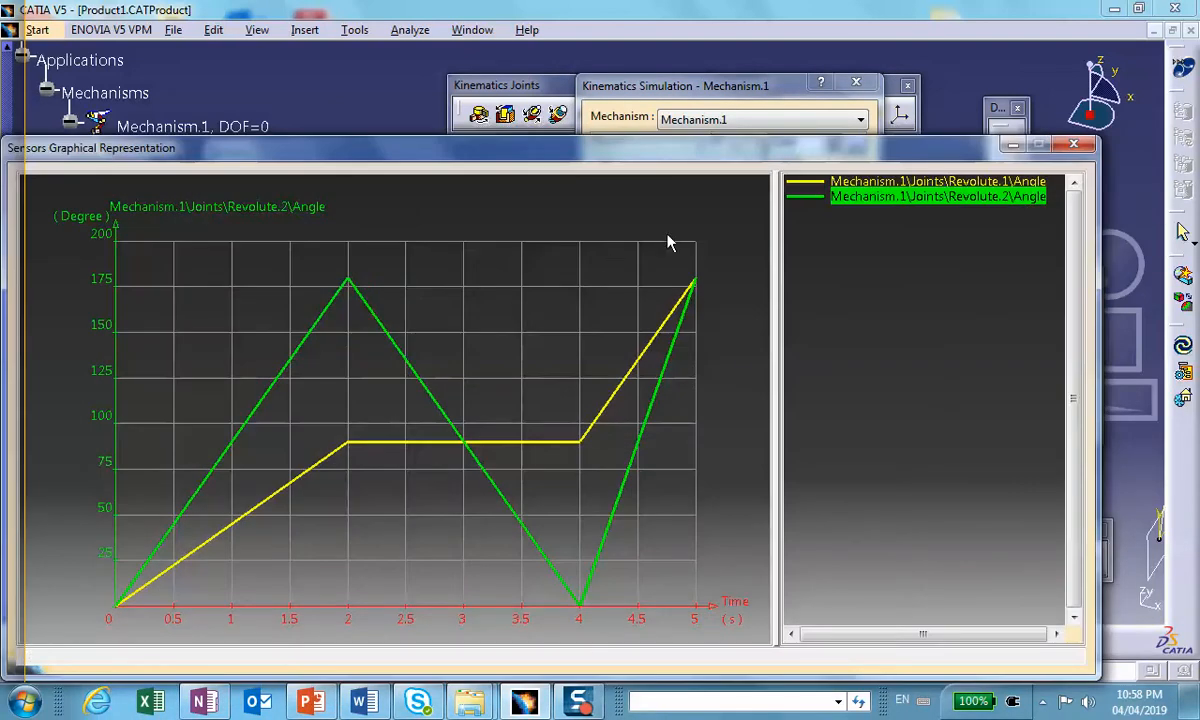
{"action": "left_click", "coordinate": [880, 184]}
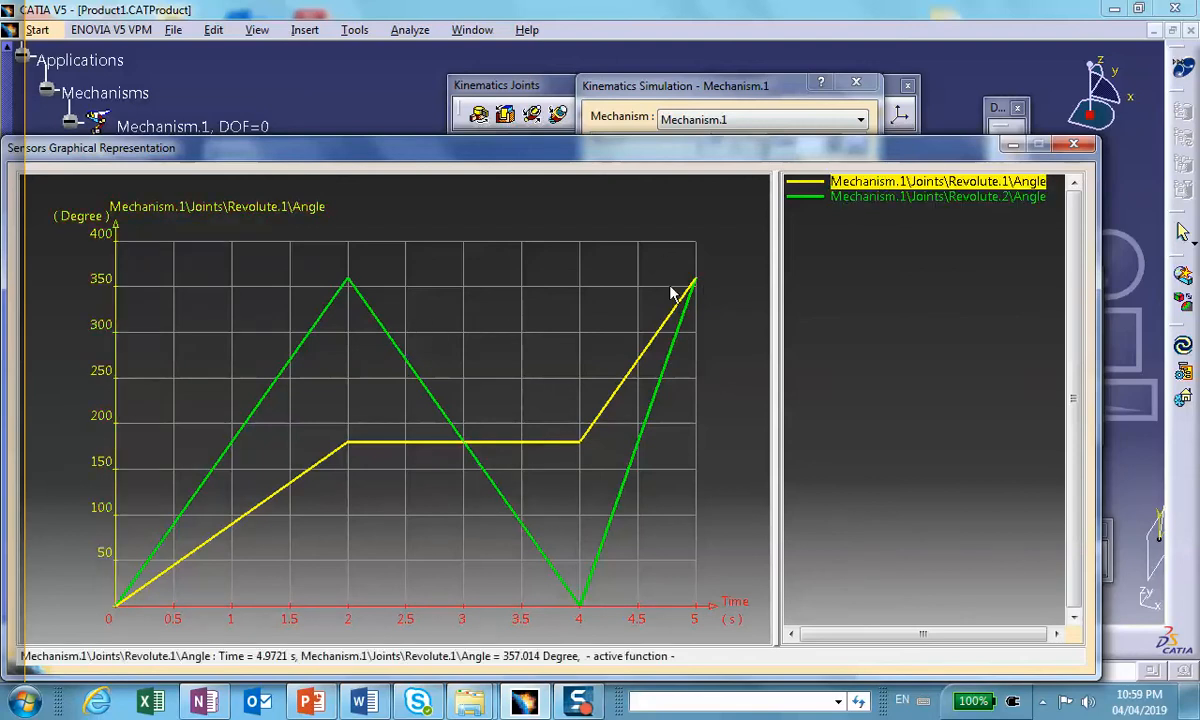
{"action": "left_click", "coordinate": [876, 198]}
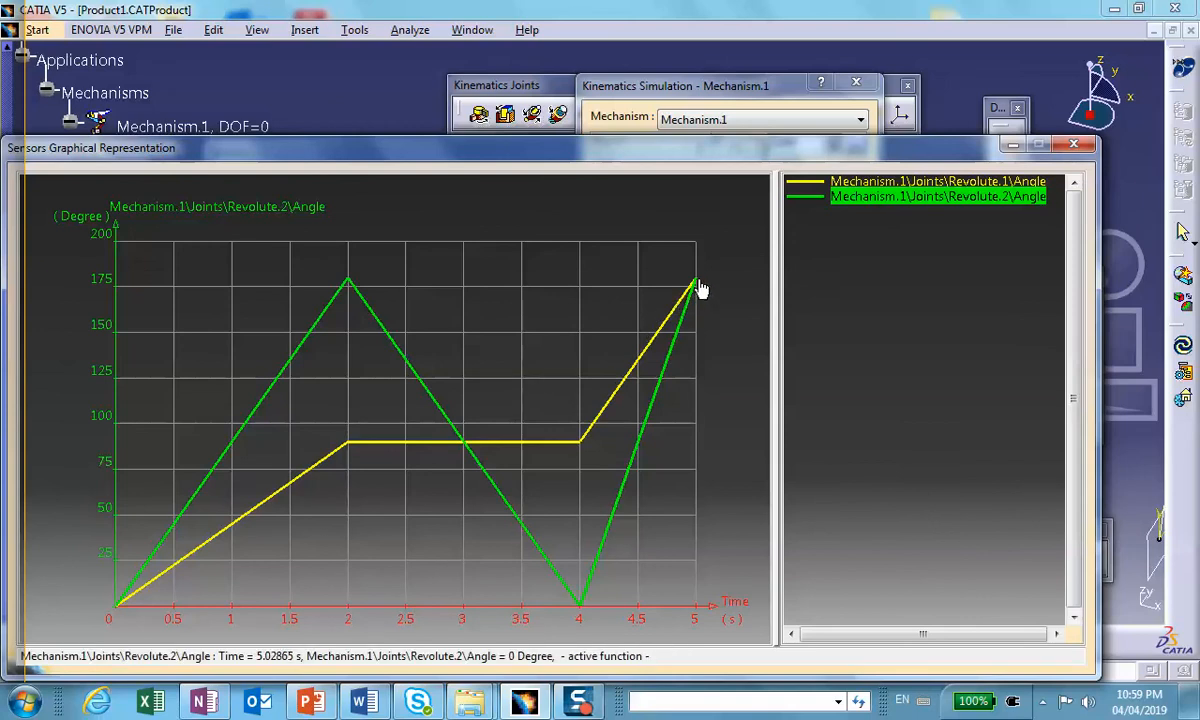
{"action": "left_click", "coordinate": [866, 184]}
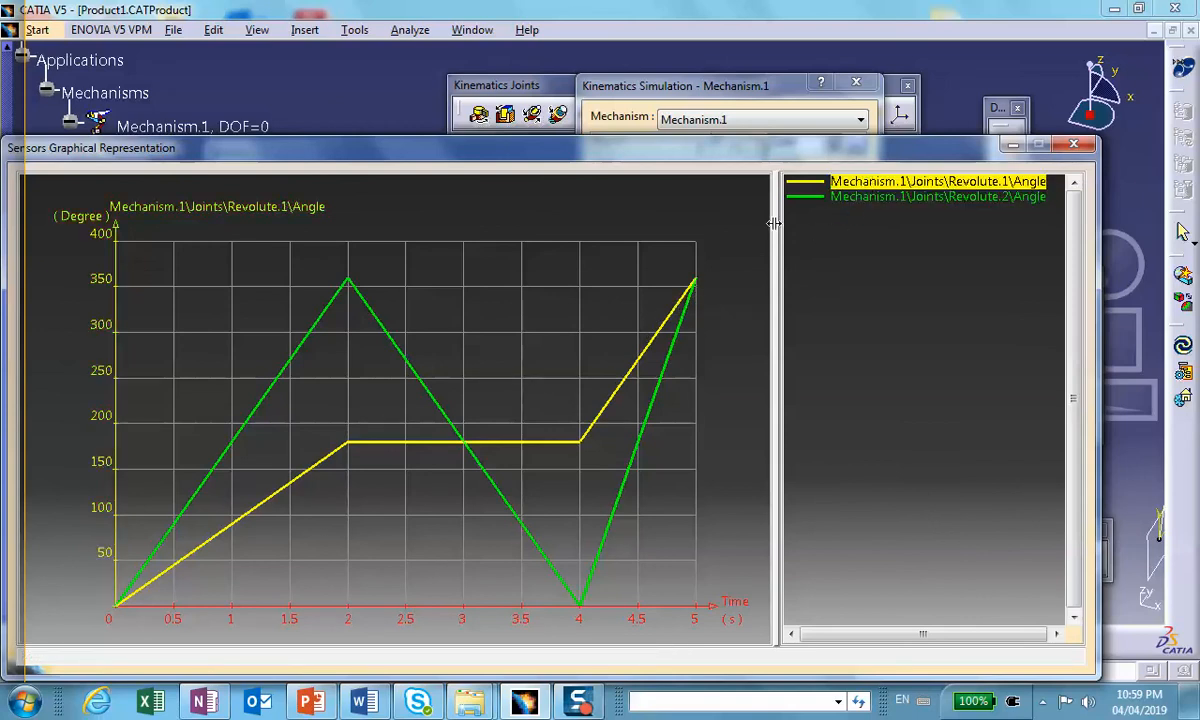
{"action": "mouse_move", "coordinate": [697, 297]}
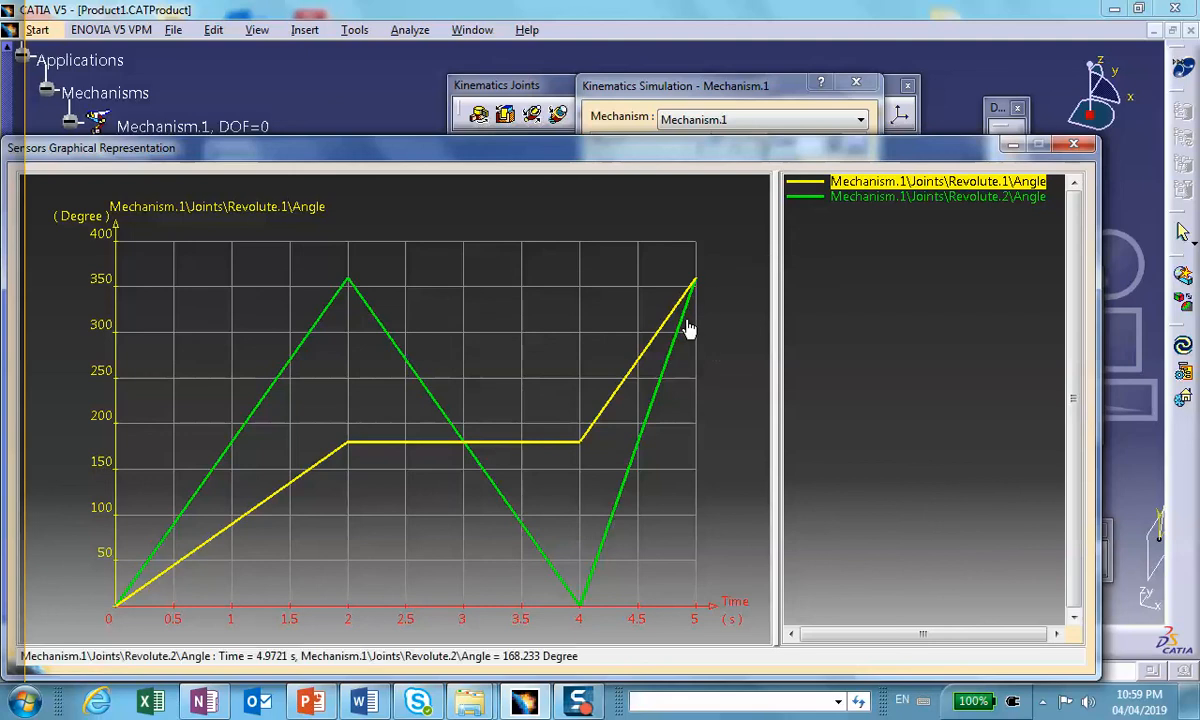
{"action": "left_click", "coordinate": [867, 199]}
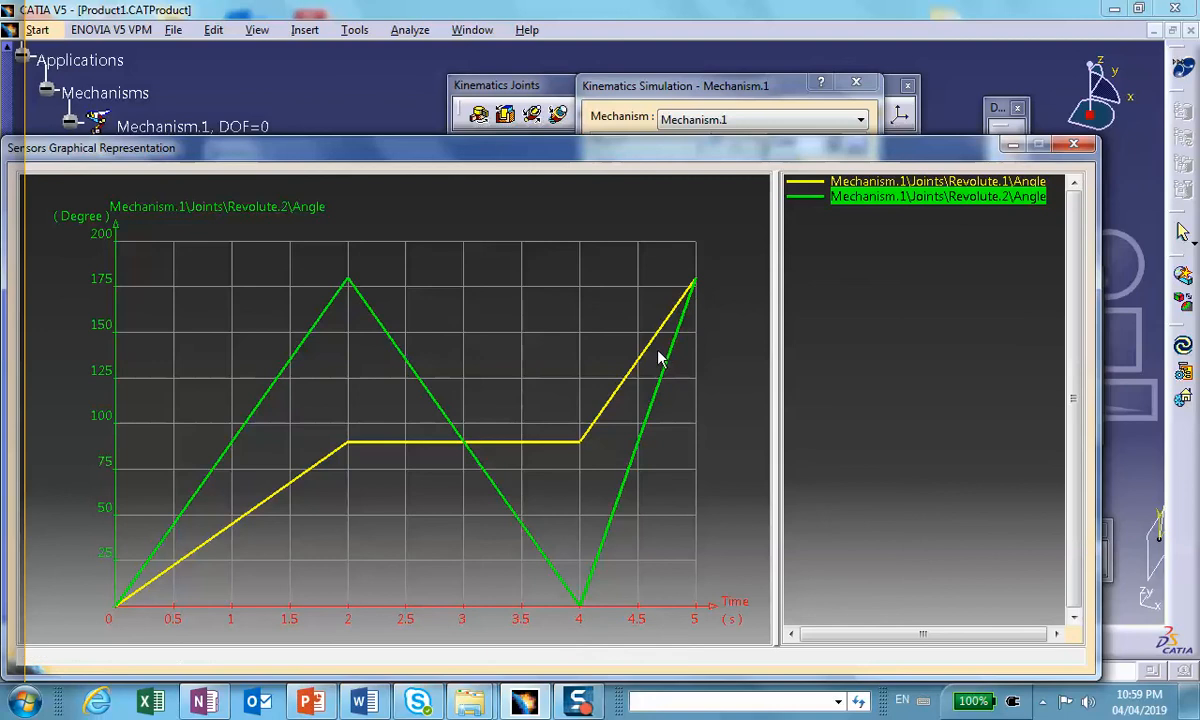
{"action": "left_click", "coordinate": [1015, 146]}
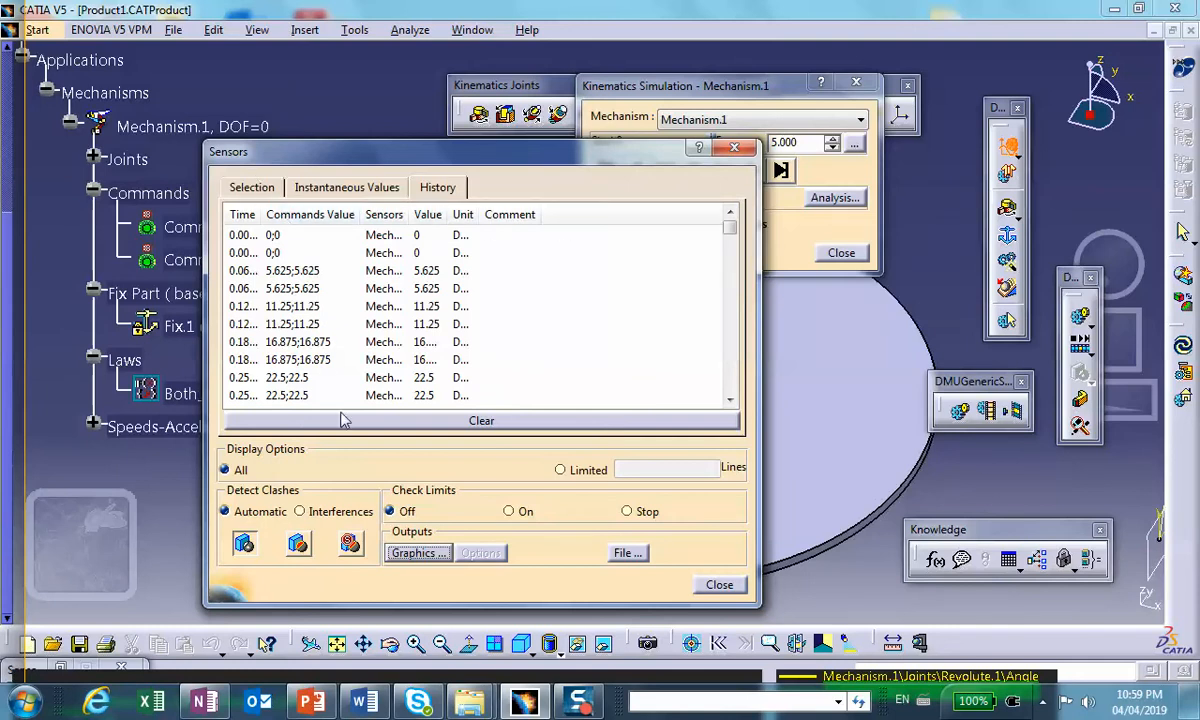
Step: Rewind the simulation to the start and set the Rod\Angular Speed and disk\Angular Speed sensors as observed
{"action": "left_click", "coordinate": [703, 88]}
{"action": "left_click", "coordinate": [603, 171]}
{"action": "left_click", "coordinate": [460, 157]}
{"action": "left_click", "coordinate": [245, 189]}
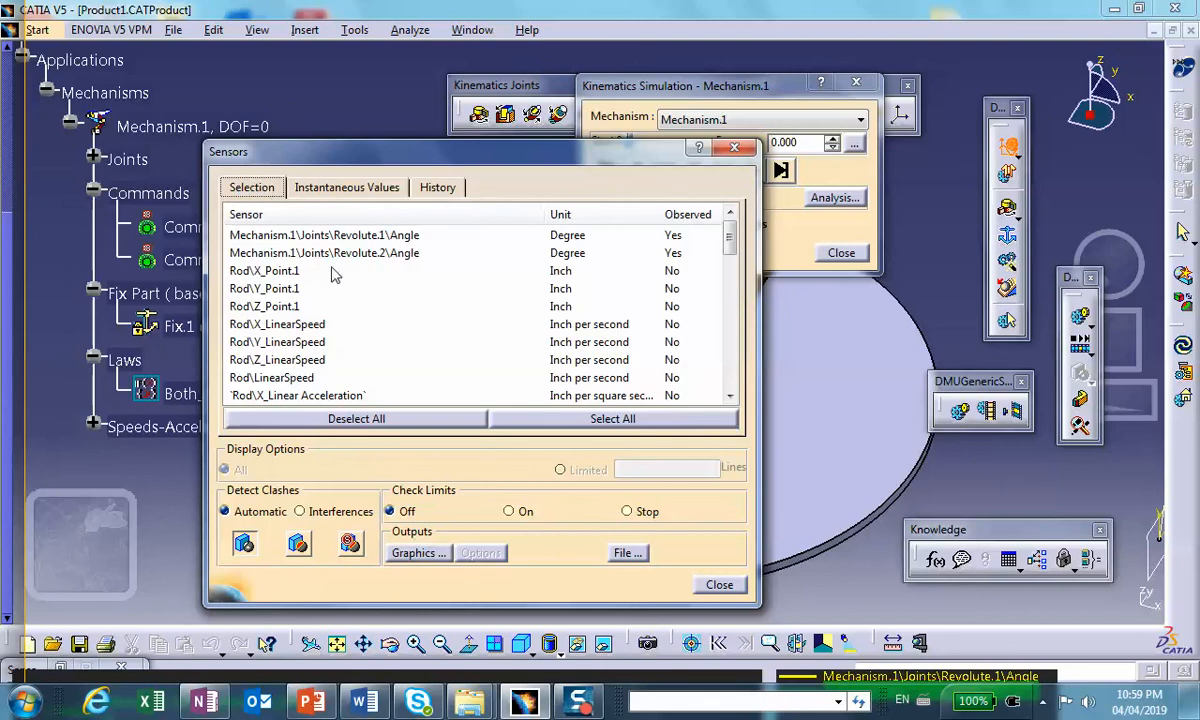
{"action": "left_click_drag", "start_coordinate": [729, 245], "coordinate": [730, 270]}
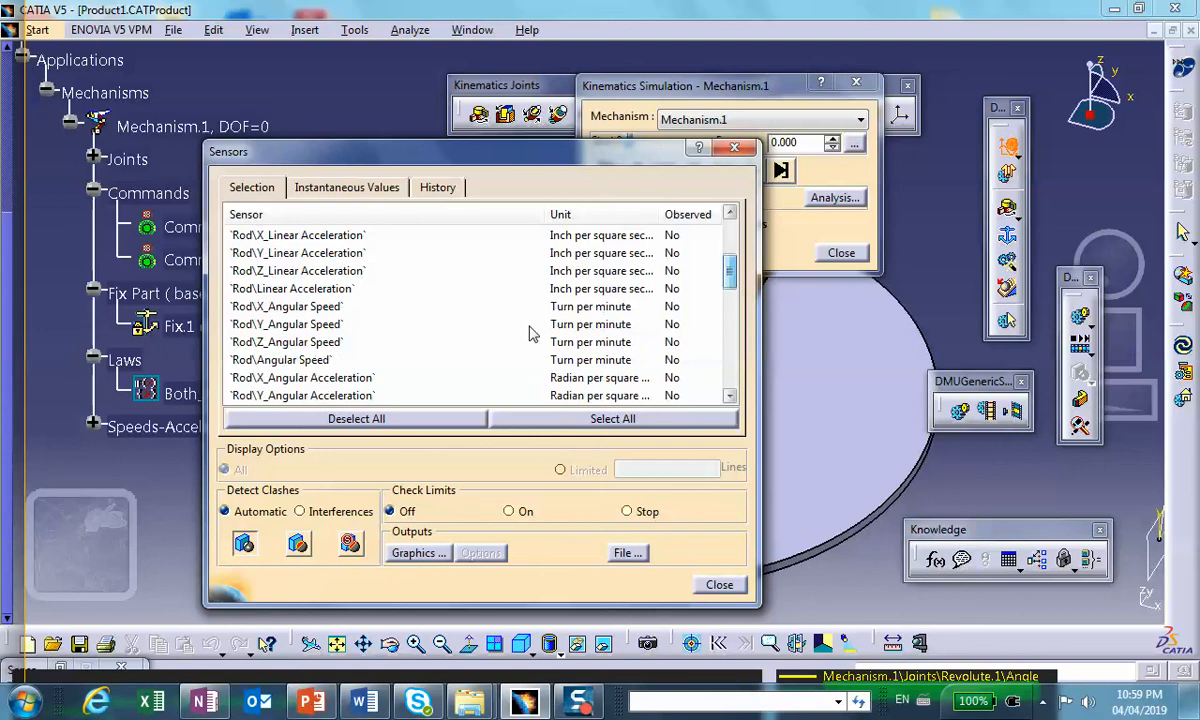
{"action": "left_click", "coordinate": [300, 362]}
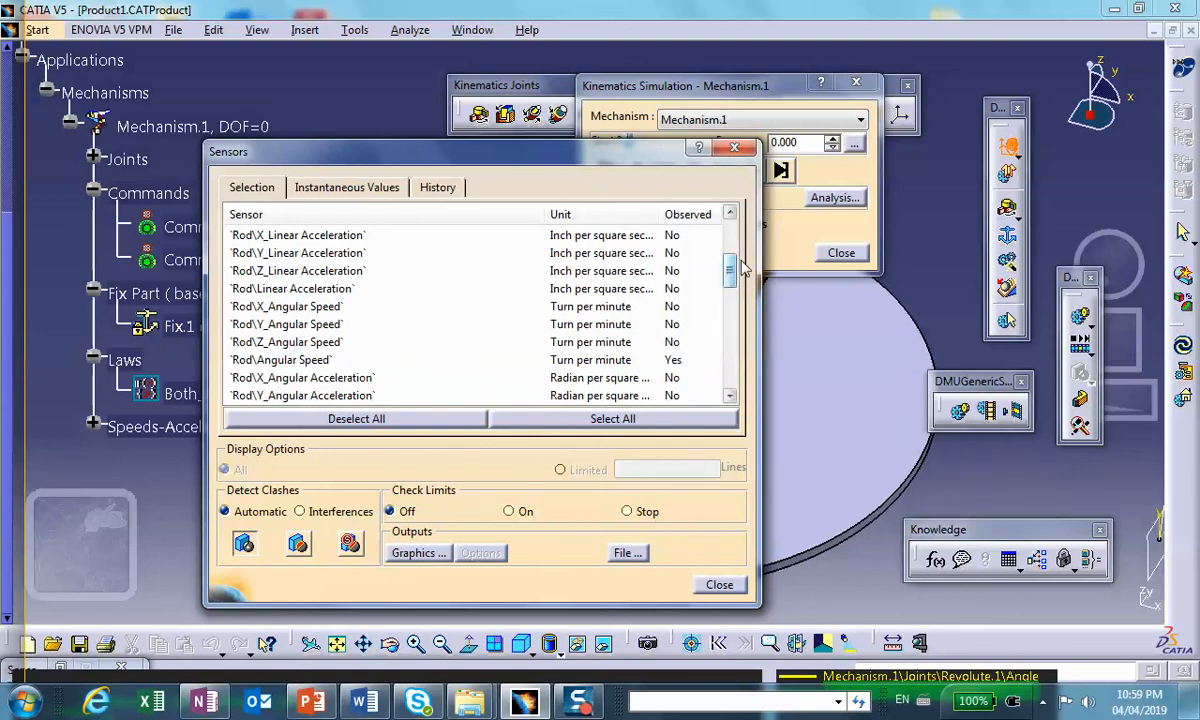
{"action": "left_click_drag", "start_coordinate": [731, 270], "coordinate": [720, 374]}
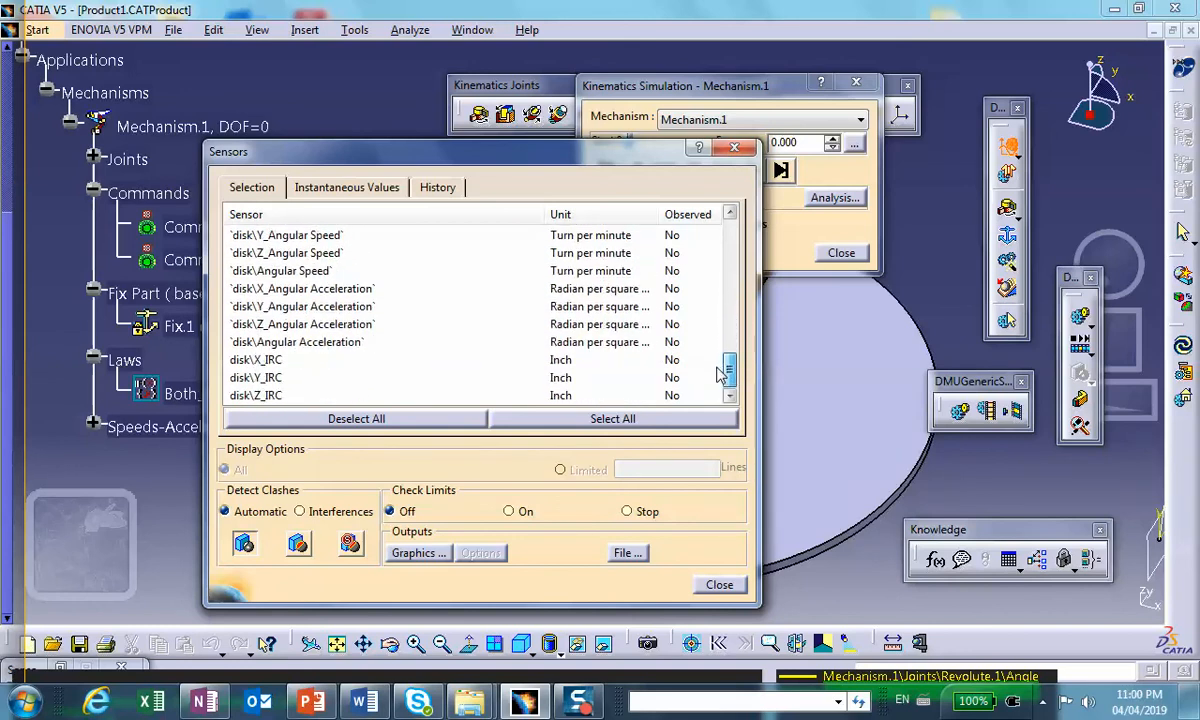
{"action": "left_click", "coordinate": [258, 268]}
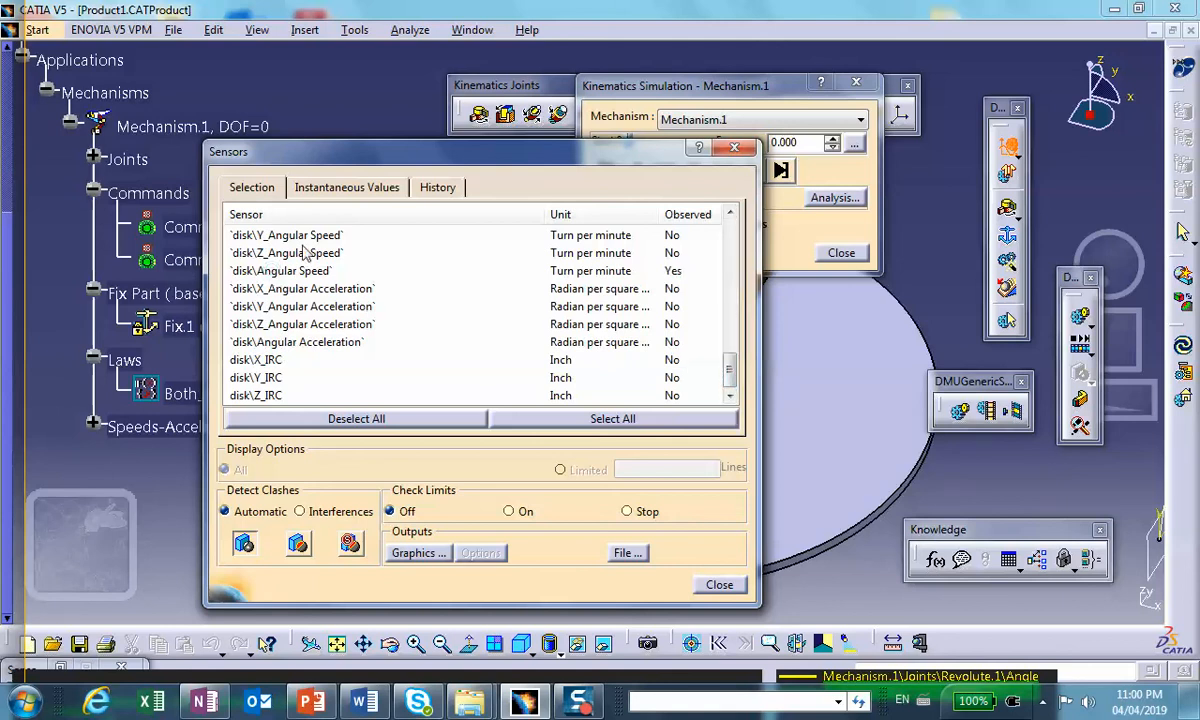
Step: Stop observing the Revolute.1 and Revolute.2 angle sensors and play the simulation forward
{"action": "left_click_drag", "start_coordinate": [357, 163], "coordinate": [326, 362]}
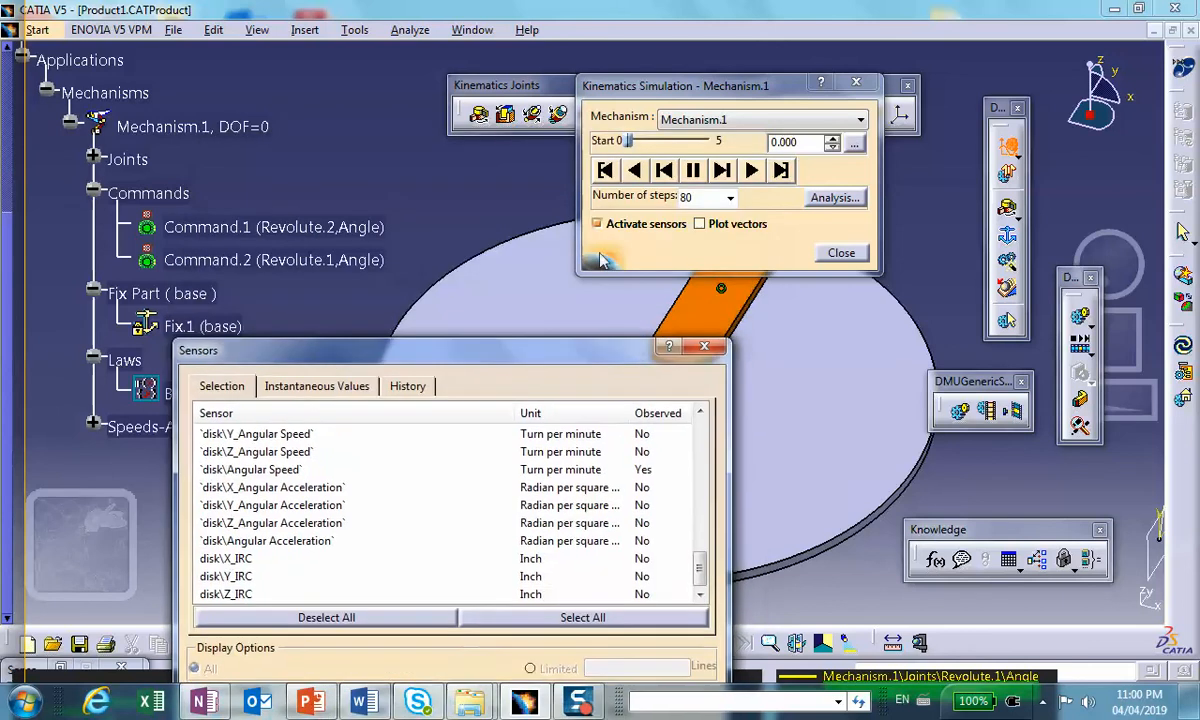
{"action": "left_click_drag", "start_coordinate": [533, 354], "coordinate": [502, 117]}
{"action": "scroll", "coordinate": [675, 297], "scroll_direction": "up", "scroll_amount": 2}
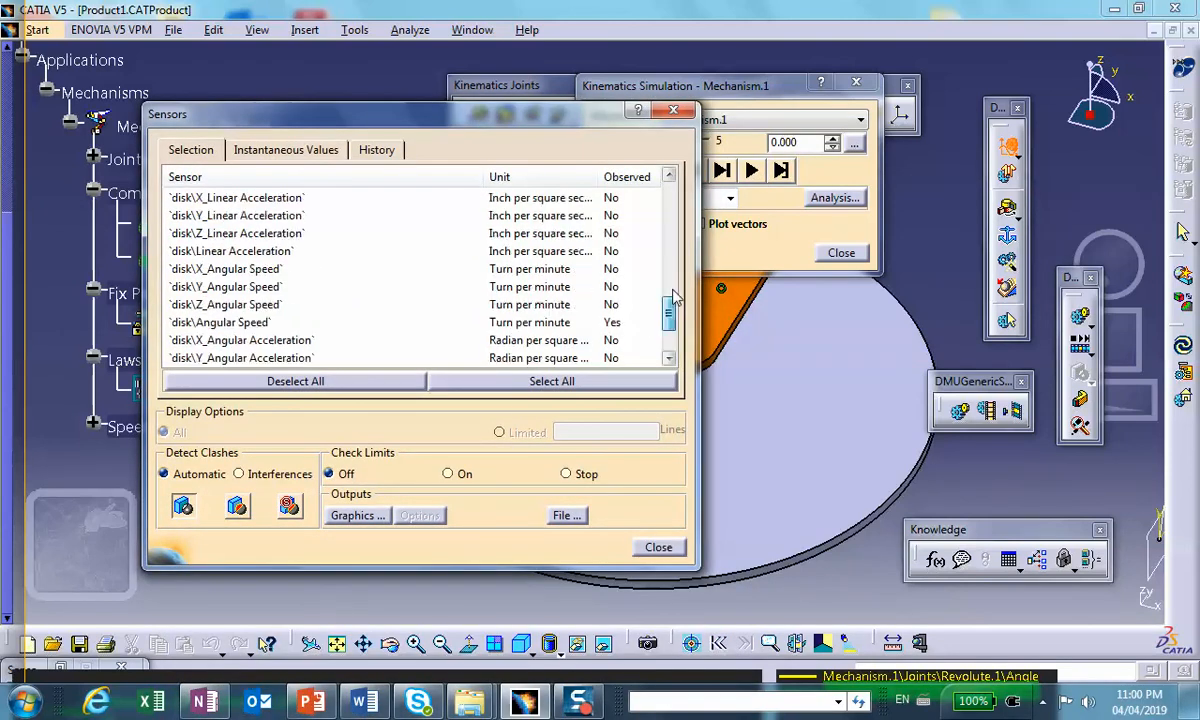
{"action": "scroll", "coordinate": [675, 297], "scroll_direction": "up", "scroll_amount": 5}
{"action": "left_click", "coordinate": [510, 217]}
{"action": "left_click_drag", "start_coordinate": [481, 122], "coordinate": [427, 409]}
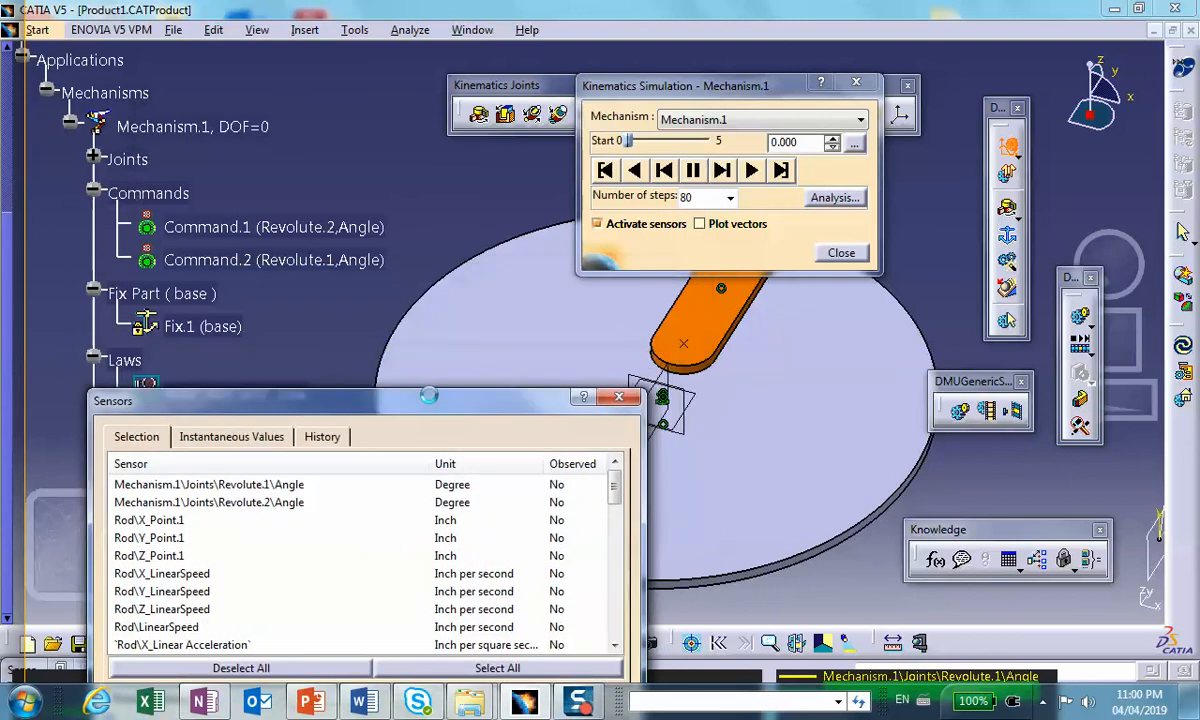
{"action": "left_click", "coordinate": [754, 172]}
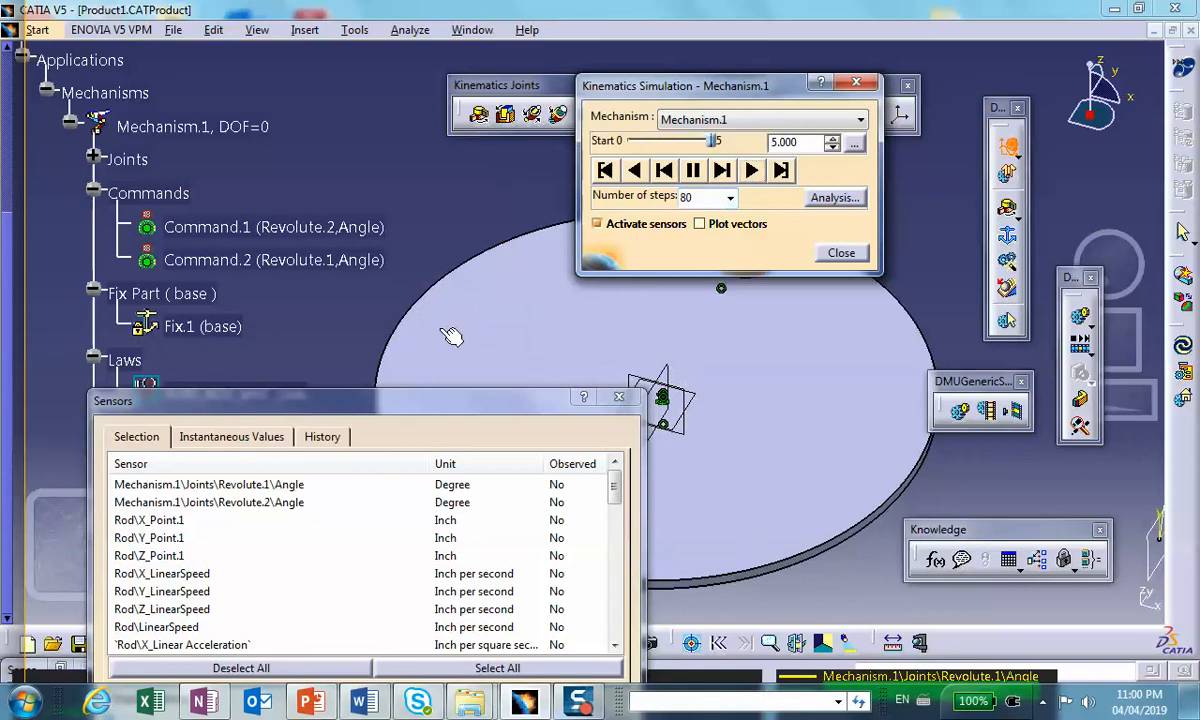
Step: Plot the angular speeds of the disk and rod over time and examine each curve on its own scale
{"action": "left_click", "coordinate": [414, 402]}
{"action": "left_click_drag", "start_coordinate": [414, 402], "coordinate": [406, 139]}
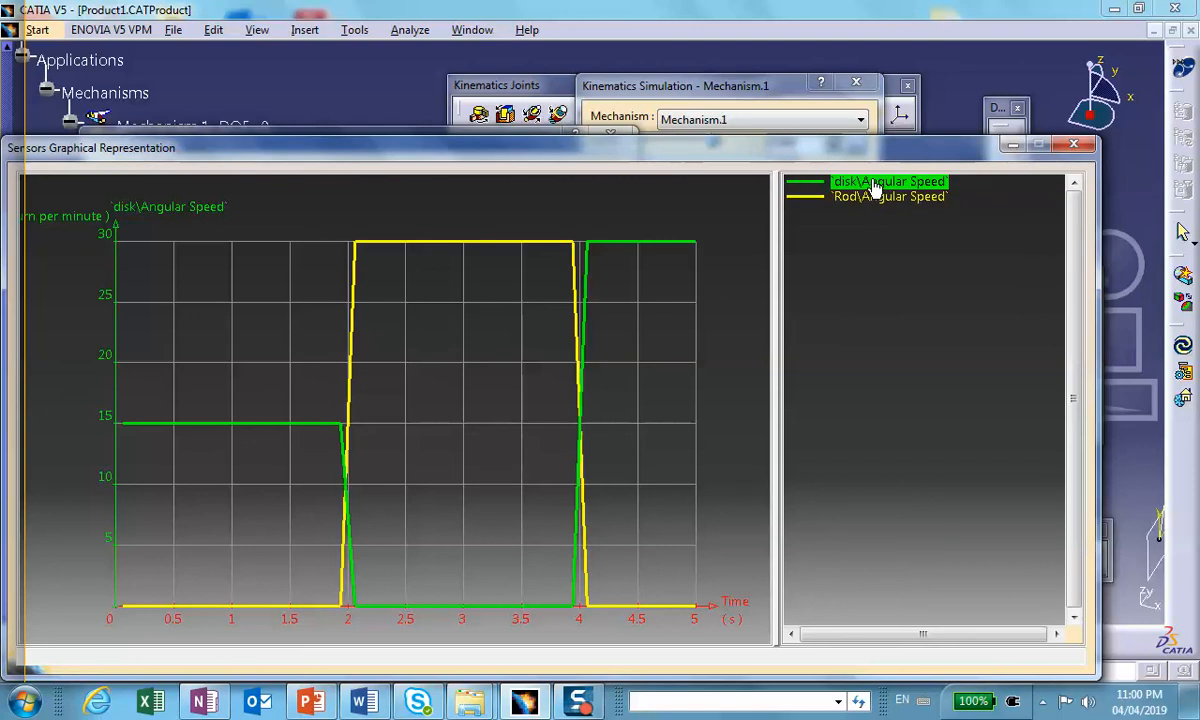
{"action": "mouse_move", "coordinate": [330, 432]}
{"action": "mouse_move", "coordinate": [565, 618]}
{"action": "left_click", "coordinate": [872, 198]}
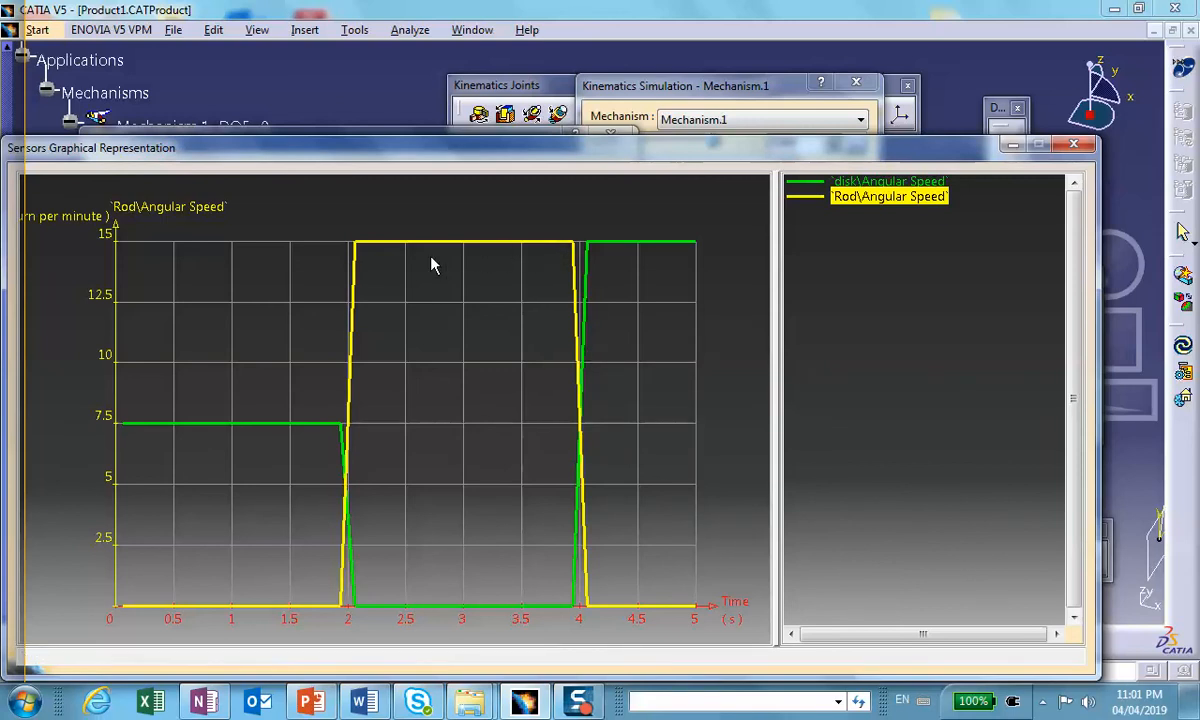
{"action": "middle_click_drag", "start_coordinate": [295, 407], "coordinate": [281, 442], "text": "ctrl"}
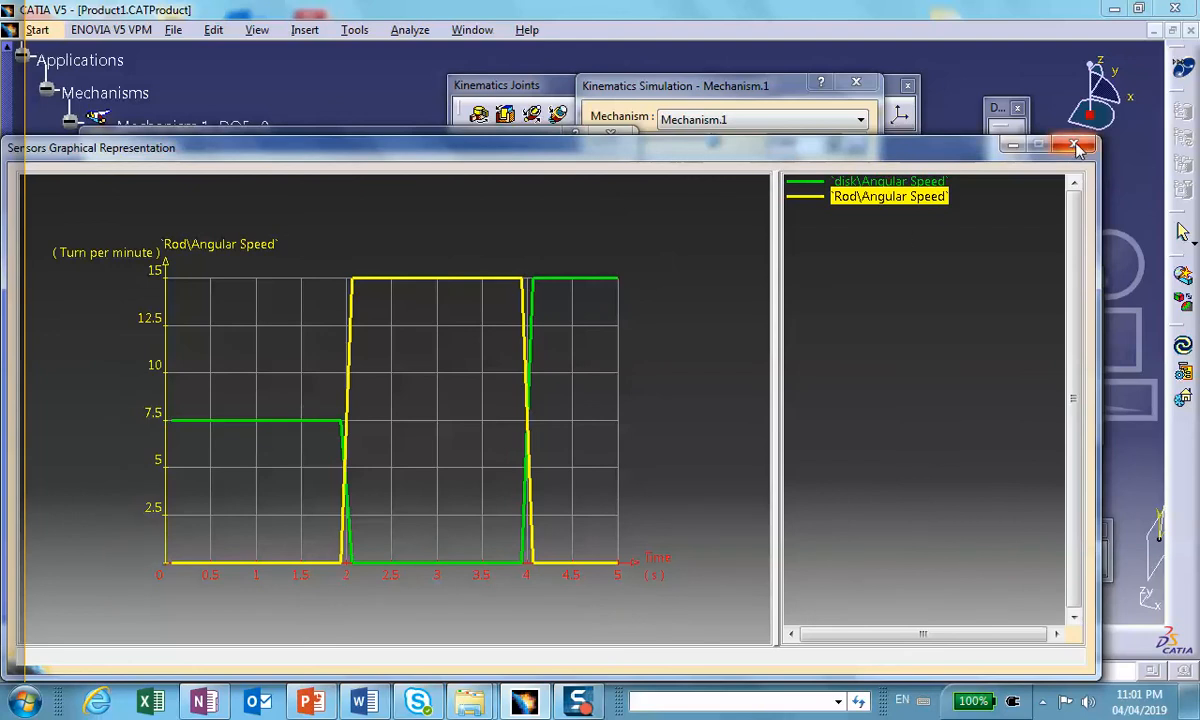
{"action": "left_click", "coordinate": [1012, 148]}
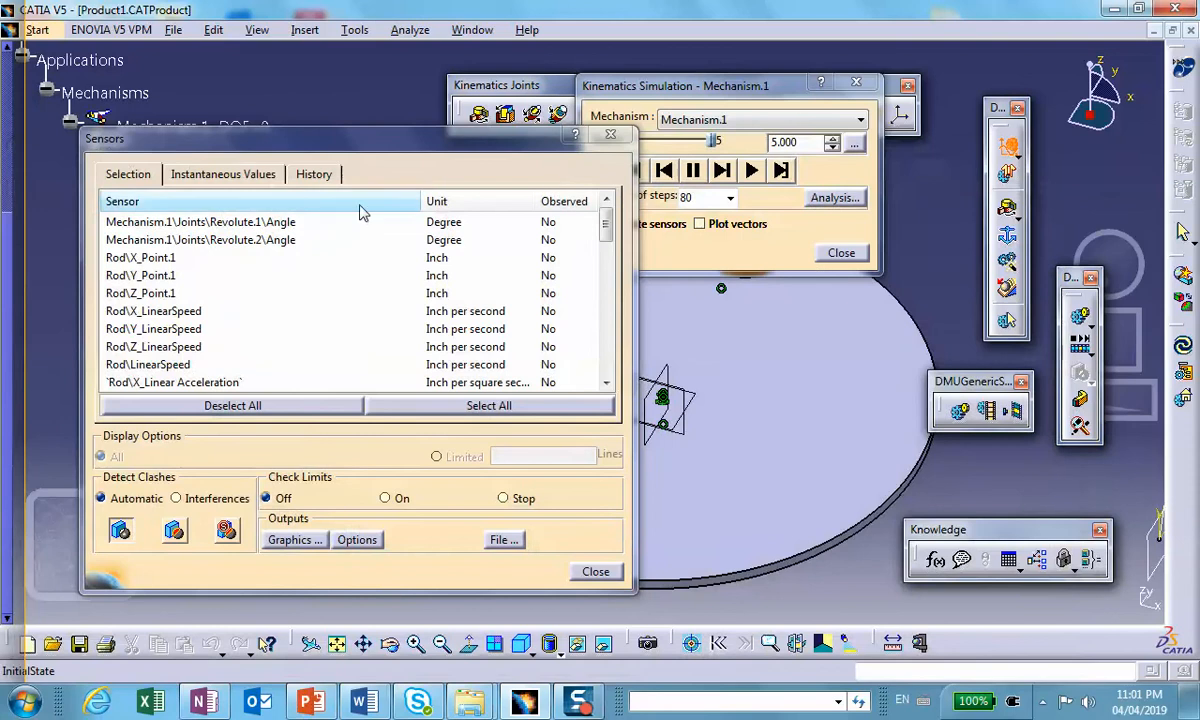
Step: Rewind the simulation to time 0 and close it
{"action": "left_click", "coordinate": [680, 88]}
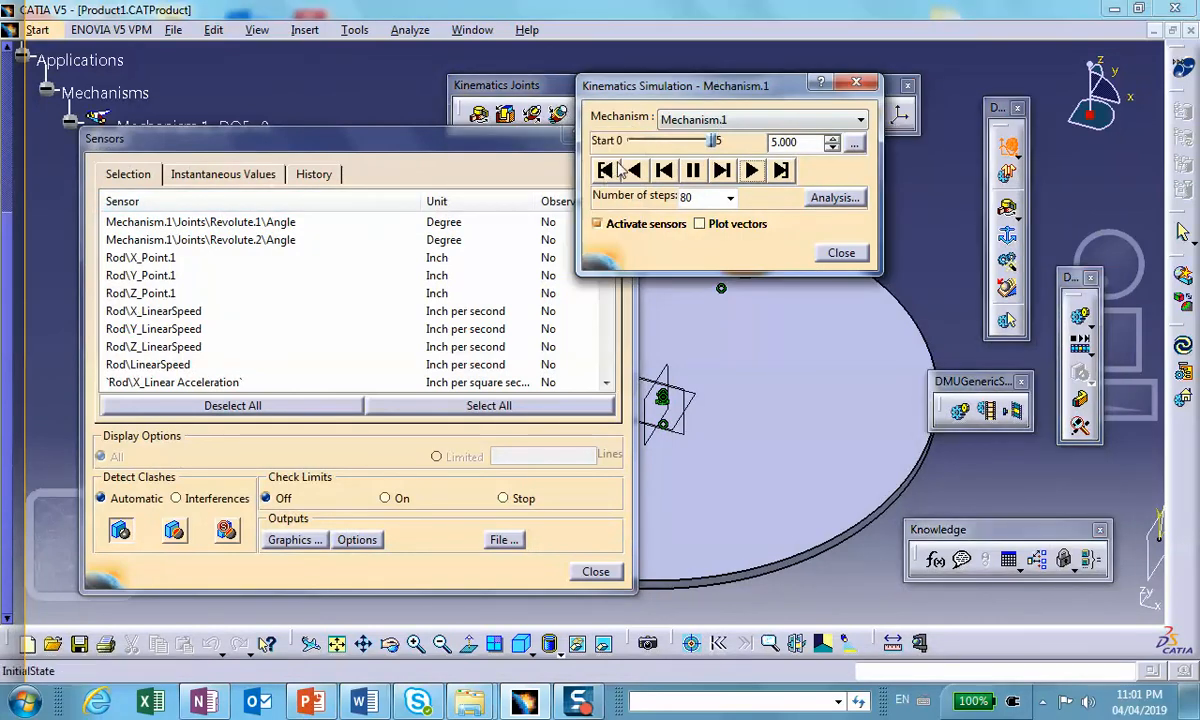
{"action": "left_click", "coordinate": [605, 171]}
{"action": "left_click", "coordinate": [840, 253]}
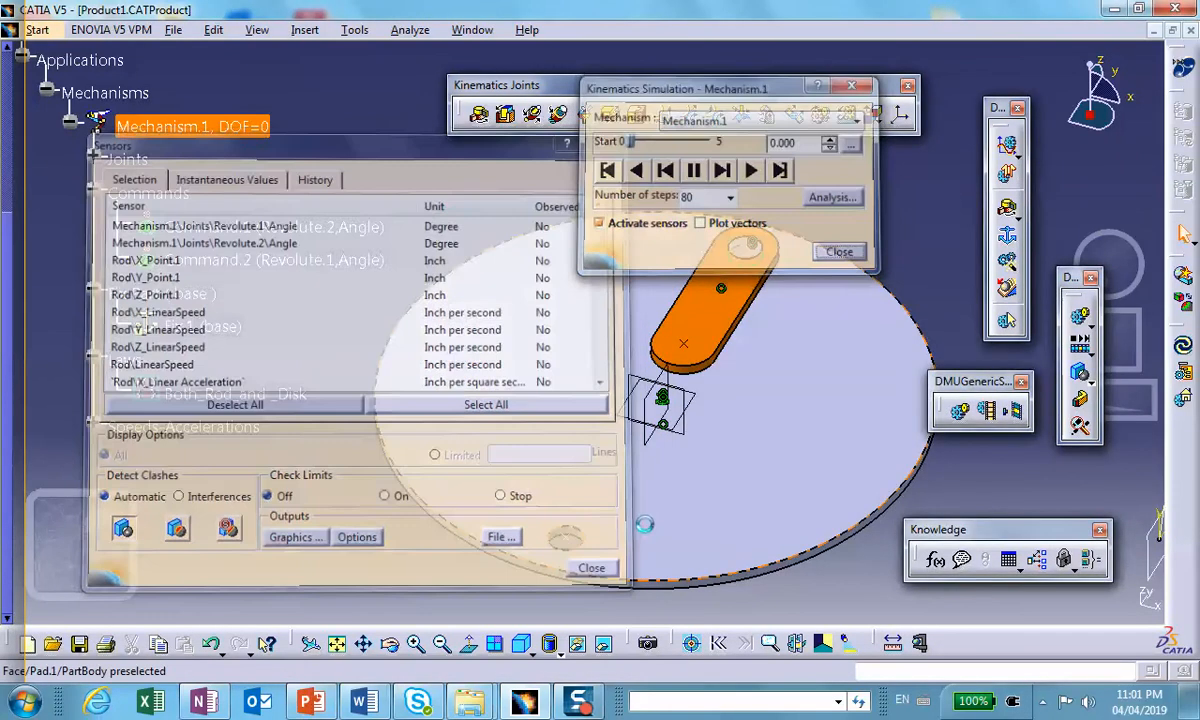